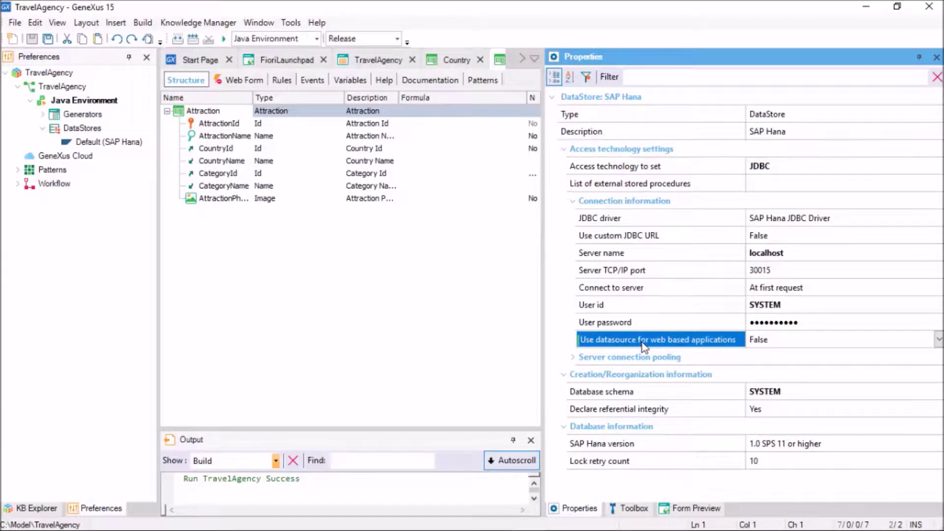
Make web applications use the datasource java:comp/env/jdbc/DefaultDB, then run Build All
{"action": "left_click", "coordinate": [856, 340]}
{"action": "double_click", "coordinate": [856, 341]}
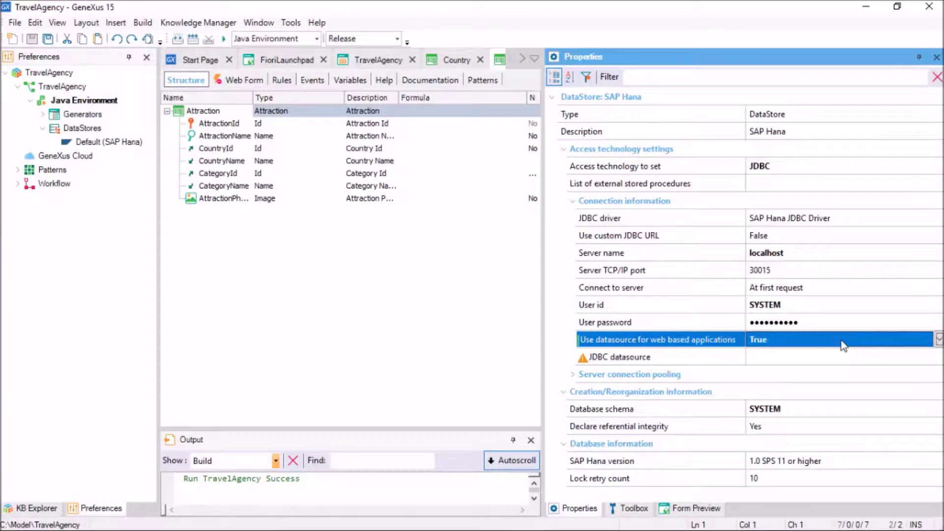
{"action": "left_click", "coordinate": [798, 359]}
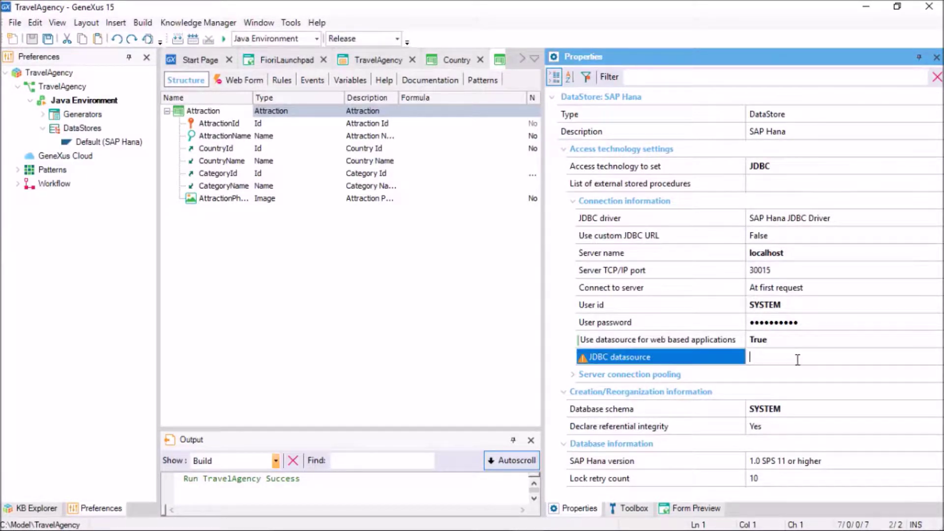
{"action": "type", "text": "java:comp/env/jdbc/DefaultDB"}
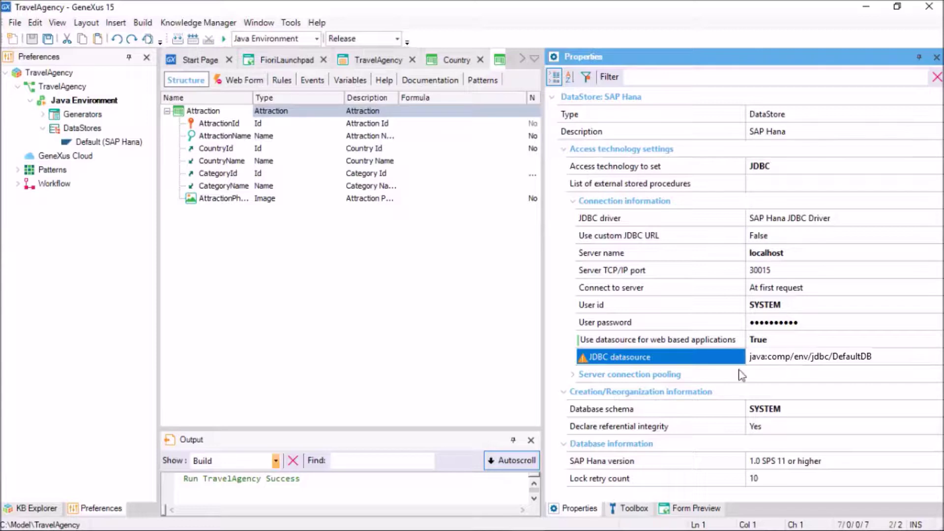
{"action": "left_click", "coordinate": [447, 348]}
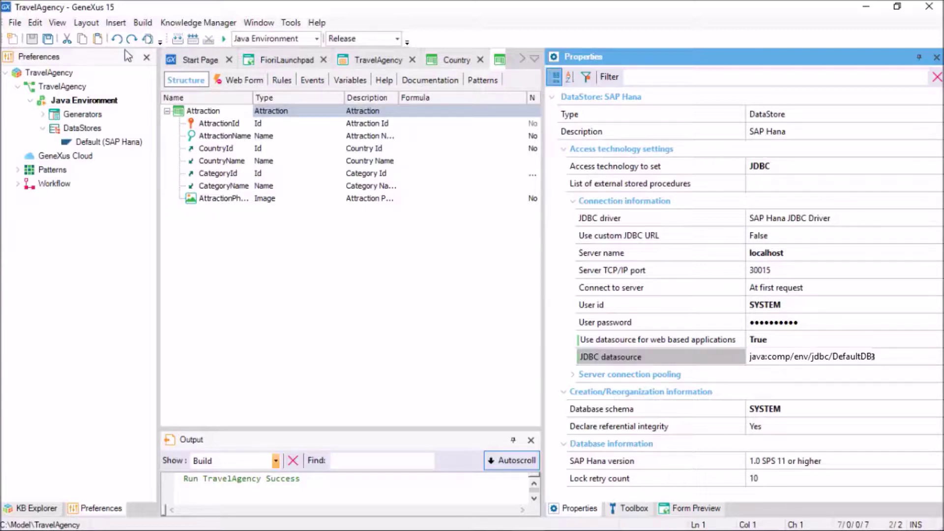
{"action": "left_click", "coordinate": [140, 23]}
{"action": "left_click", "coordinate": [157, 41]}
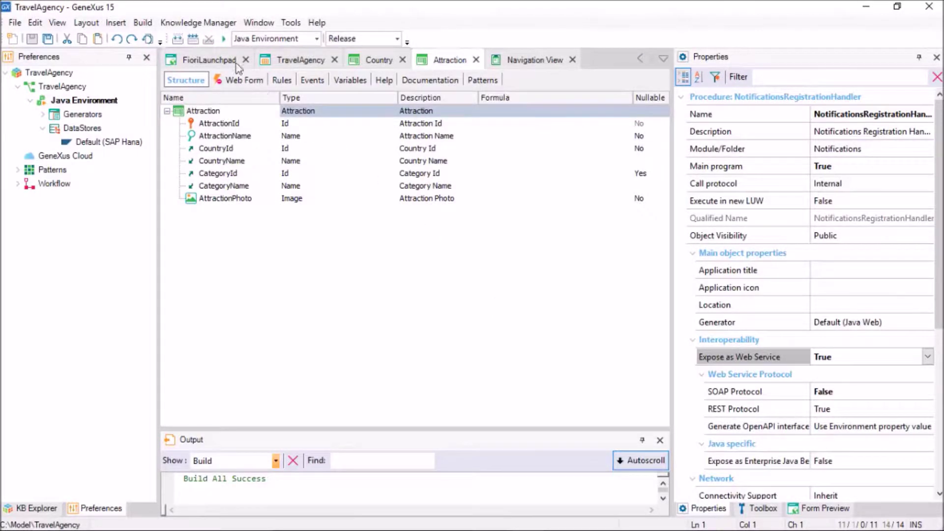
Add the FioriLaunchpad web panel and TravelAgency smart-devices menu to a Deploy Application list
{"action": "left_click", "coordinate": [142, 22]}
{"action": "left_click", "coordinate": [193, 282]}
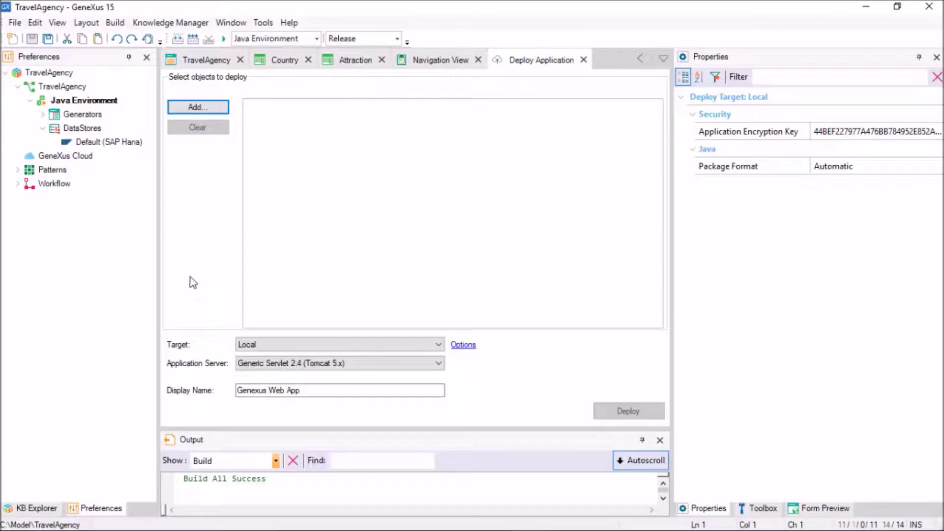
{"action": "left_click", "coordinate": [189, 108]}
{"action": "left_click", "coordinate": [259, 235]}
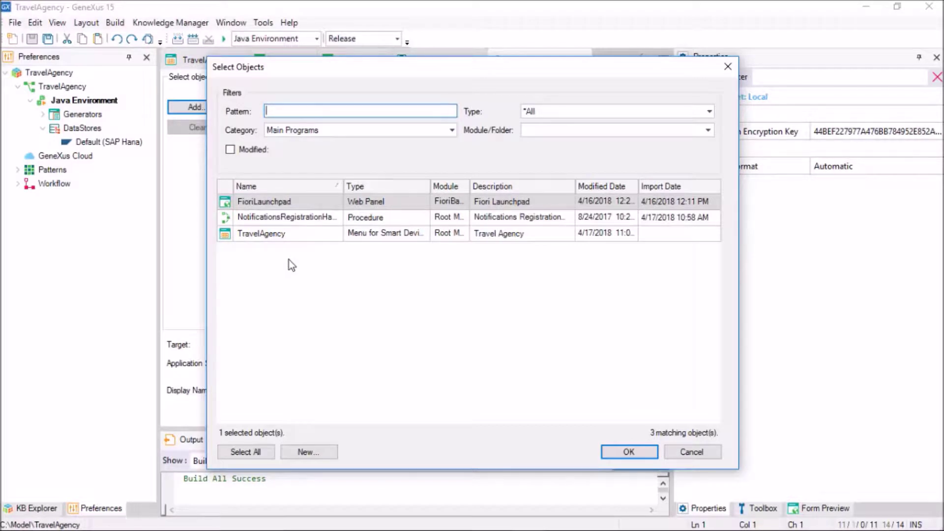
{"action": "left_click", "coordinate": [276, 232]}
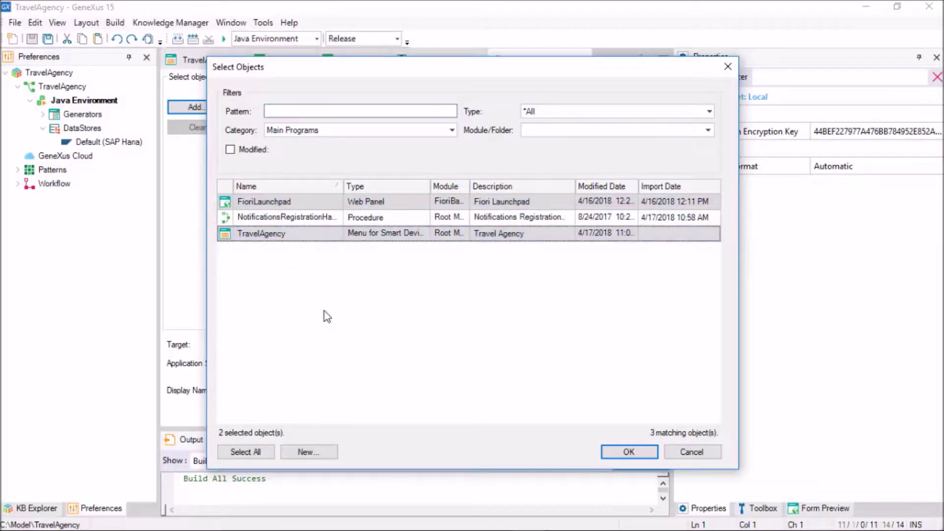
{"action": "left_click", "coordinate": [609, 453]}
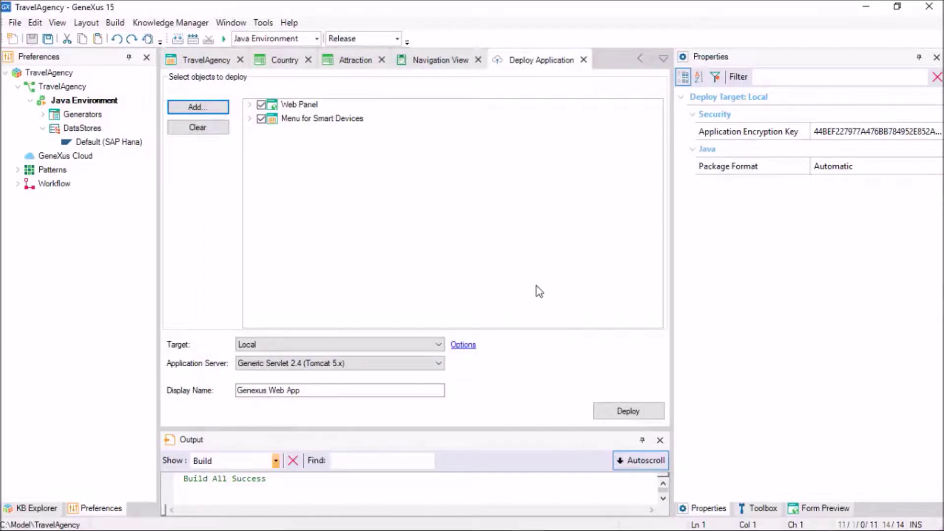
{"action": "left_click", "coordinate": [250, 105]}
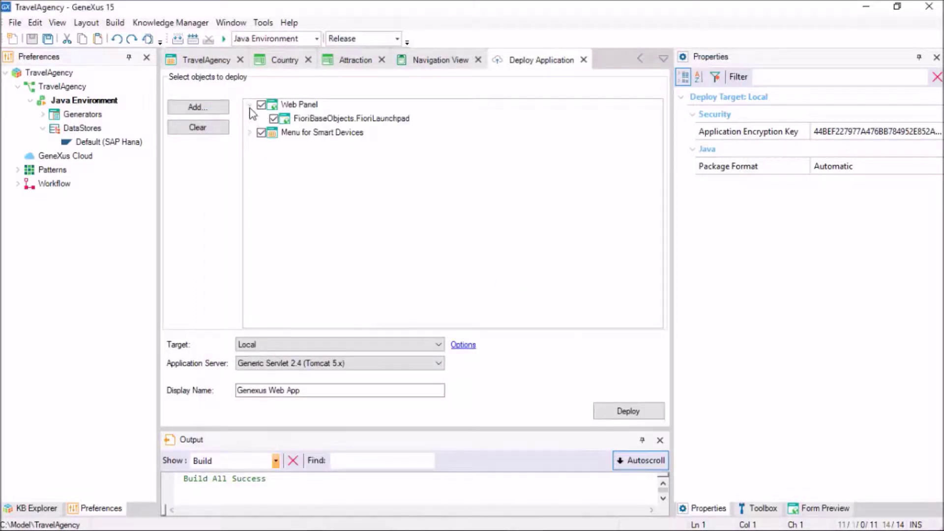
{"action": "left_click", "coordinate": [250, 132]}
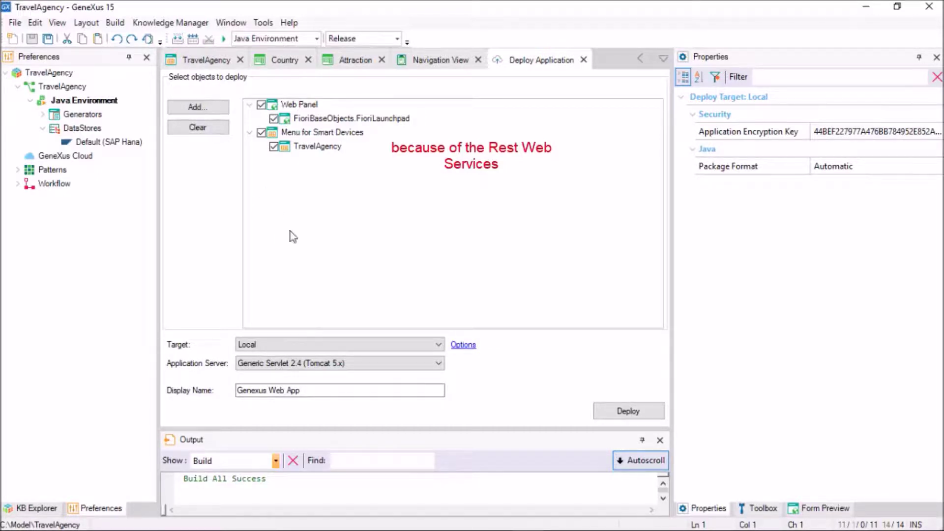
{"action": "left_click", "coordinate": [437, 346]}
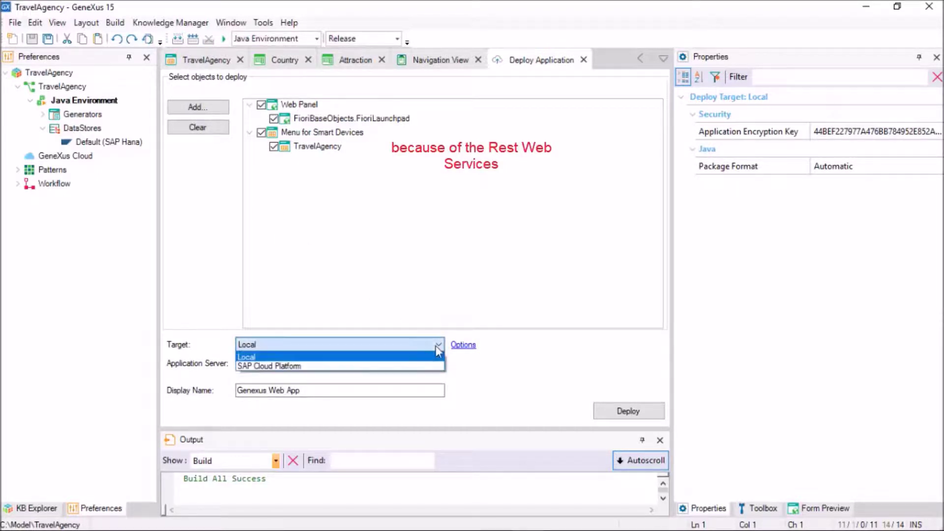
Set the deploy target to SAP Cloud Platform with host hanatrial.ondemand.com, then bring up the SAP_HCP_SDK folder
{"action": "left_click", "coordinate": [415, 366]}
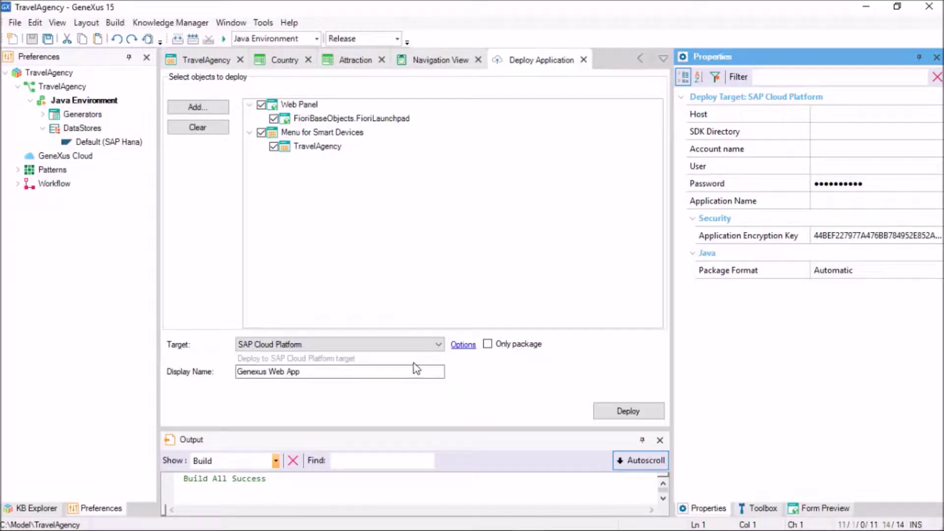
{"action": "left_click_drag", "start_coordinate": [672, 272], "coordinate": [584, 272]}
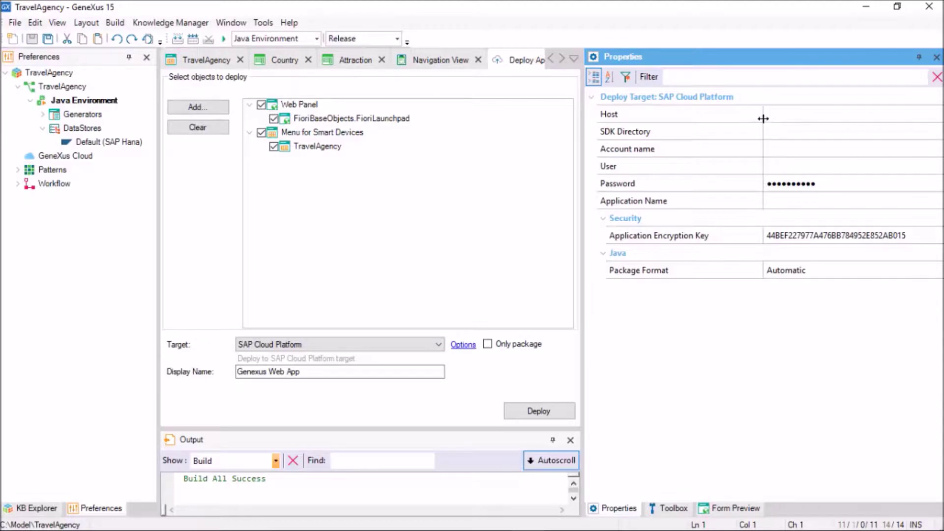
{"action": "left_click_drag", "start_coordinate": [763, 120], "coordinate": [707, 123]}
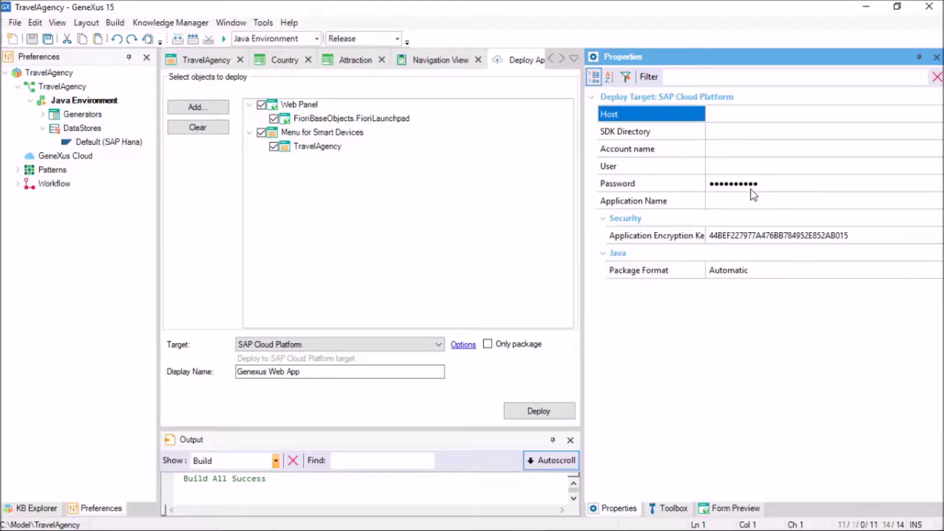
{"action": "type", "text": "hanatrial.ondemand.com"}
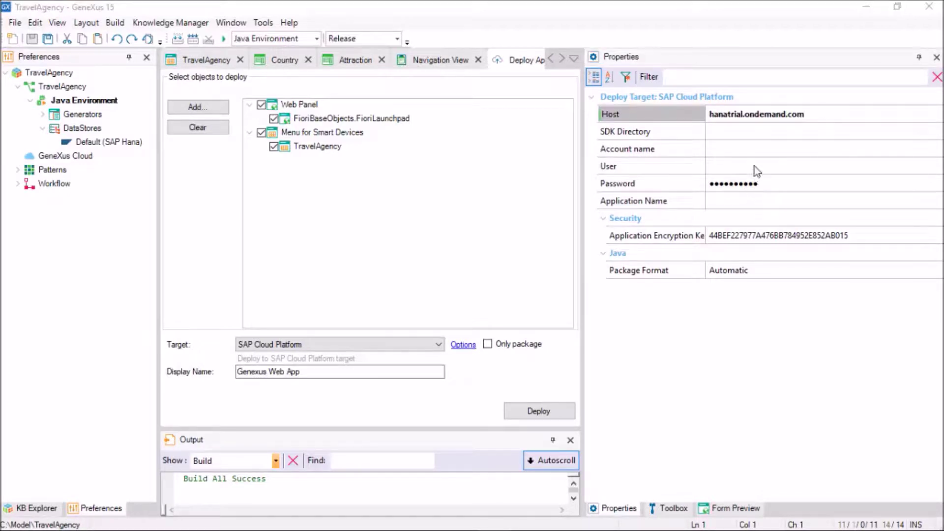
{"action": "left_click", "coordinate": [751, 131]}
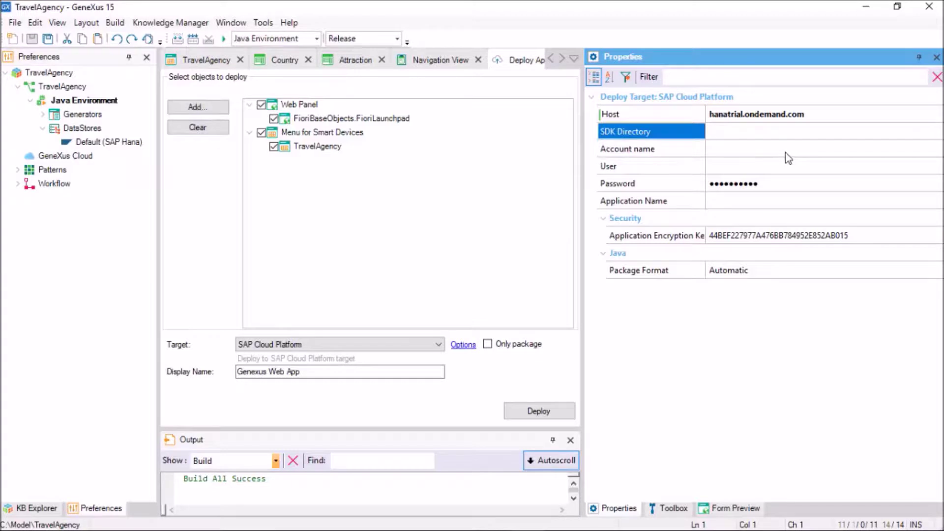
{"action": "key", "text": "alt+Tab"}
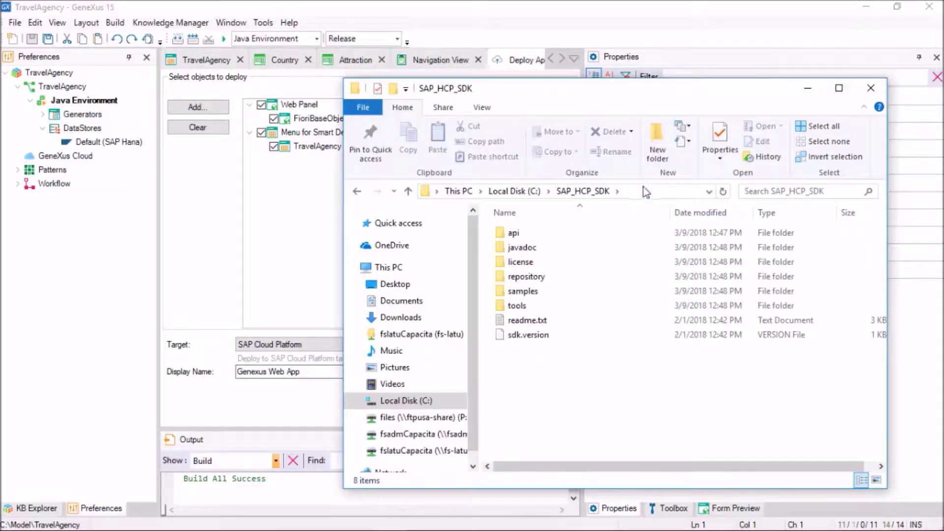
Copy the SAP_HCP_SDK folder path into the SDK Directory setting
{"action": "left_click", "coordinate": [642, 190]}
{"action": "key", "text": "ctrl+c"}
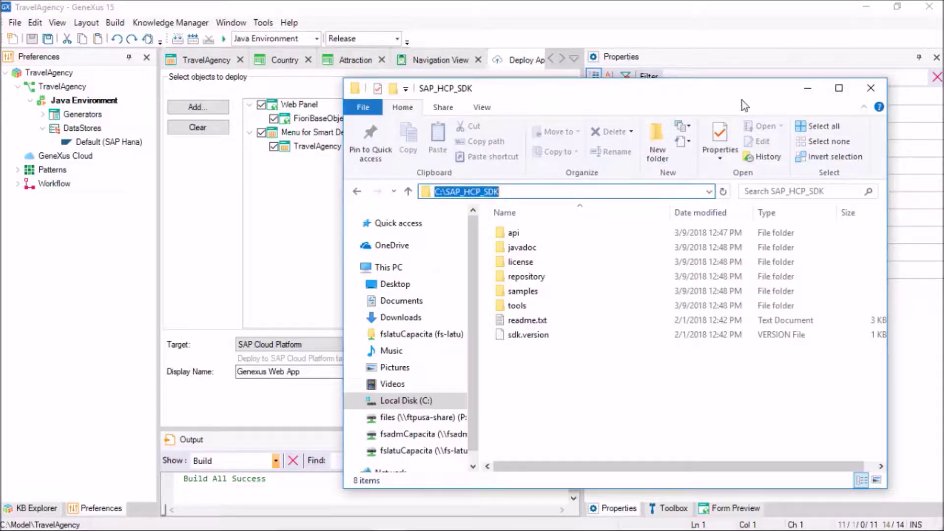
{"action": "left_click", "coordinate": [807, 88]}
{"action": "left_click", "coordinate": [778, 131]}
{"action": "key", "text": "ctrl+v"}
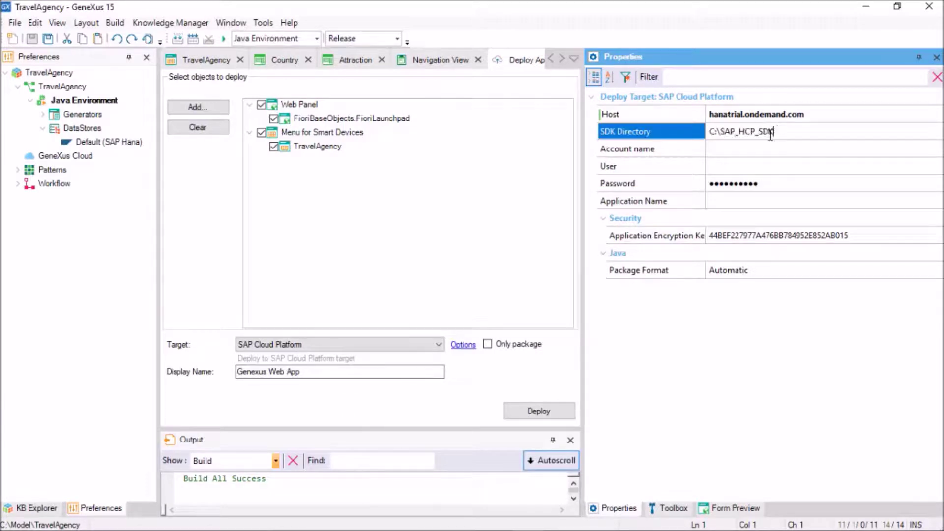
Fill in the Account name, copied from the cloud cockpit's page address
{"action": "left_click", "coordinate": [763, 149]}
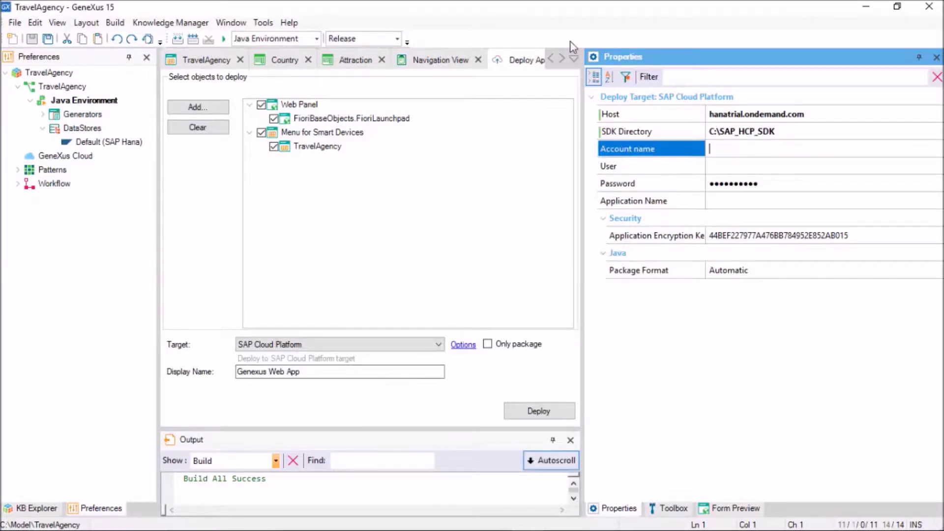
{"action": "key", "text": "alt+Tab"}
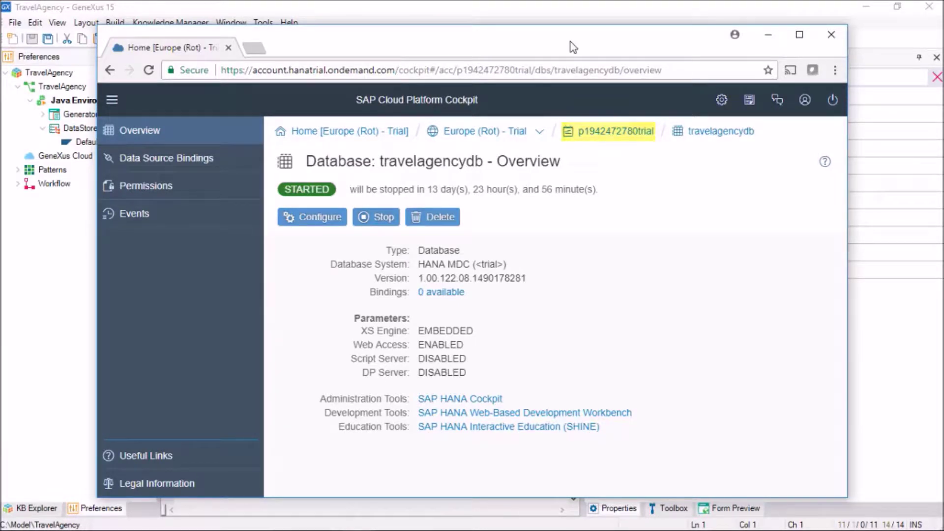
{"action": "left_click", "coordinate": [526, 70]}
{"action": "left_click", "coordinate": [530, 69]}
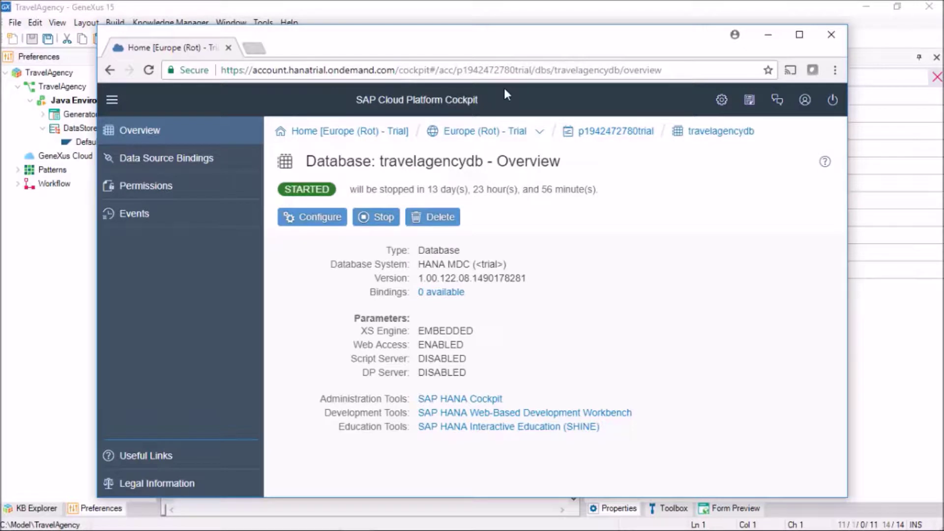
{"action": "key", "text": "ctrl+shift+Left"}
{"action": "key", "text": "ctrl+c"}
{"action": "left_click", "coordinate": [799, 154]}
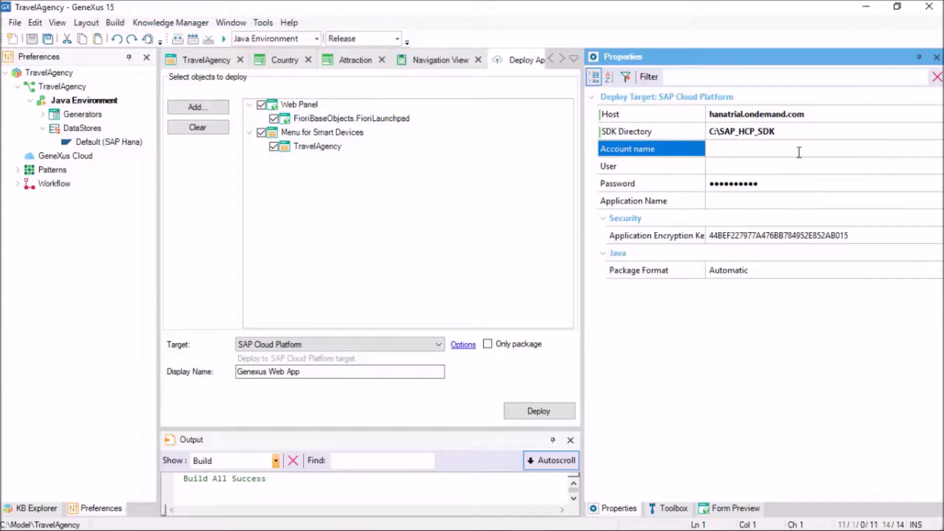
{"action": "key", "text": "ctrl+v"}
{"action": "left_click", "coordinate": [798, 166]}
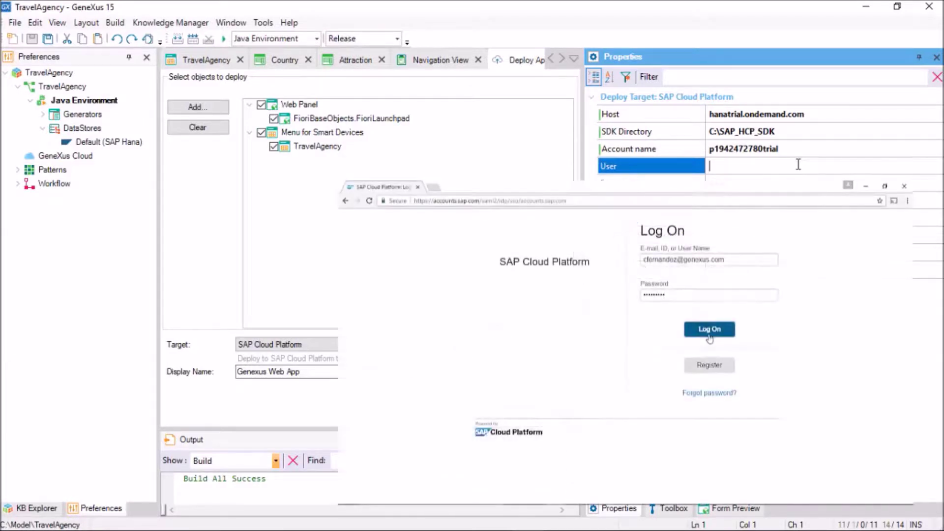
Enter the deploy user's e-mail, password and application name TravelAgency, then start deploying
{"action": "left_click", "coordinate": [709, 330]}
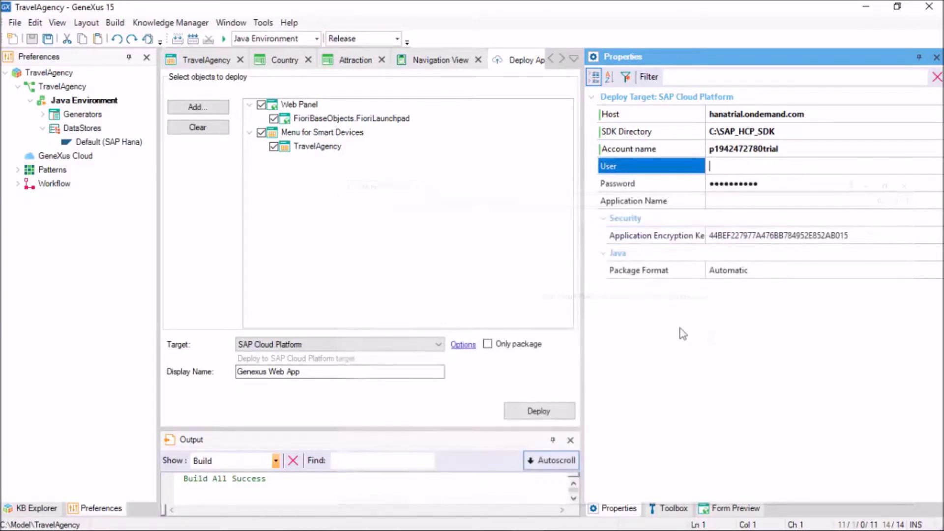
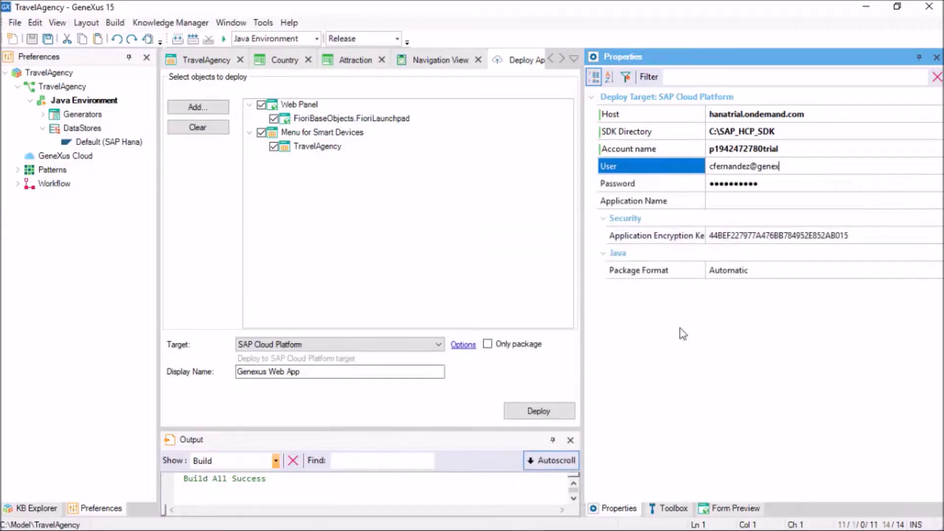
{"action": "key", "text": "Tab"}
{"action": "type", "text": "•••••••••"}
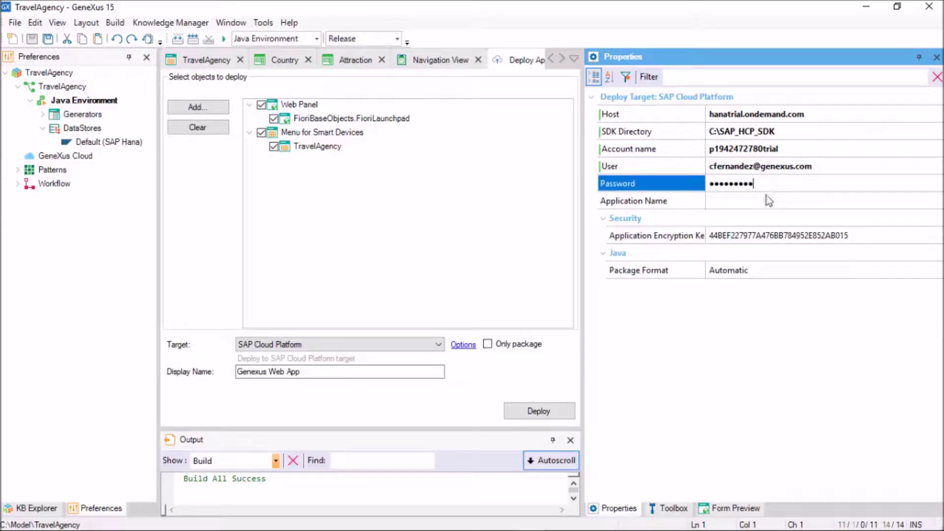
{"action": "type", "text": "•"}
{"action": "left_click", "coordinate": [723, 202]}
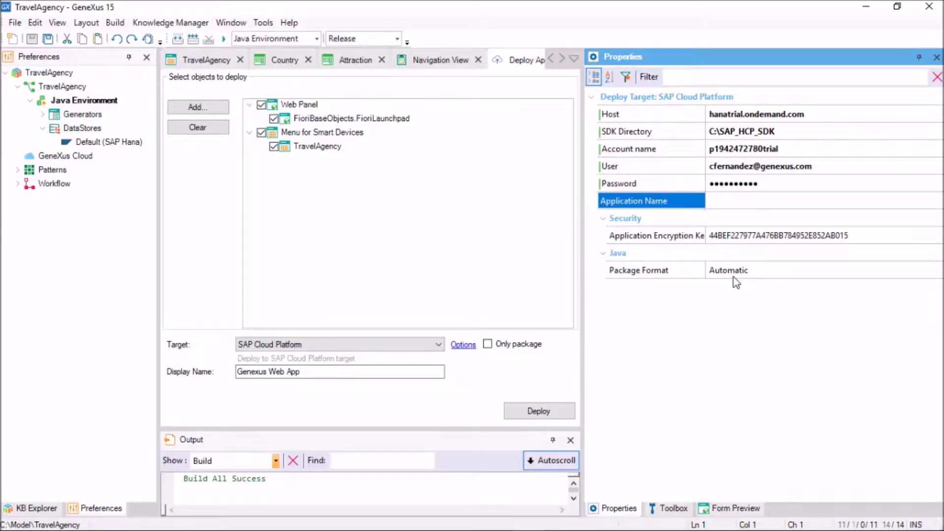
{"action": "type", "text": "TravelAgency"}
{"action": "key", "text": "Return"}
{"action": "left_click_drag", "start_coordinate": [447, 428], "coordinate": [453, 397]}
{"action": "left_click", "coordinate": [531, 382]}
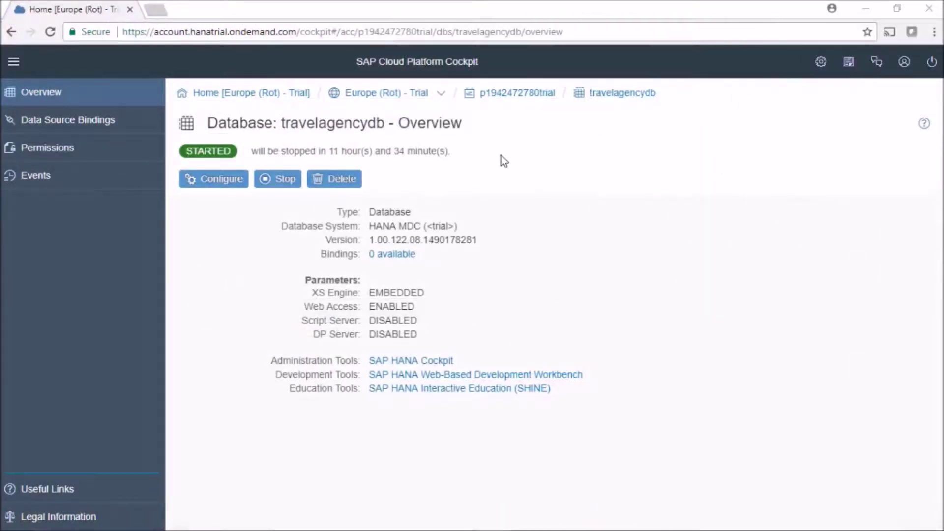
Confirm travelagency appears under Java Applications, then reopen the travelagencydb database overview
{"action": "left_click", "coordinate": [519, 98]}
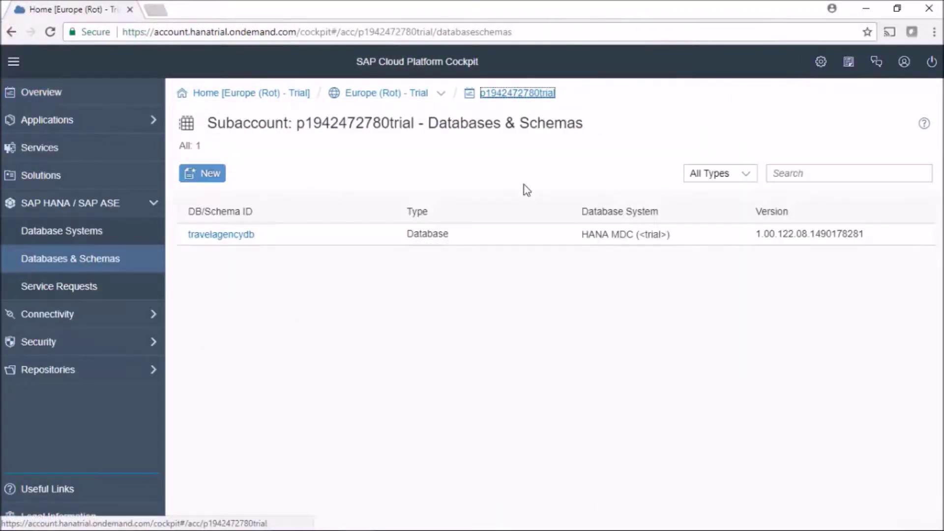
{"action": "left_click", "coordinate": [87, 121]}
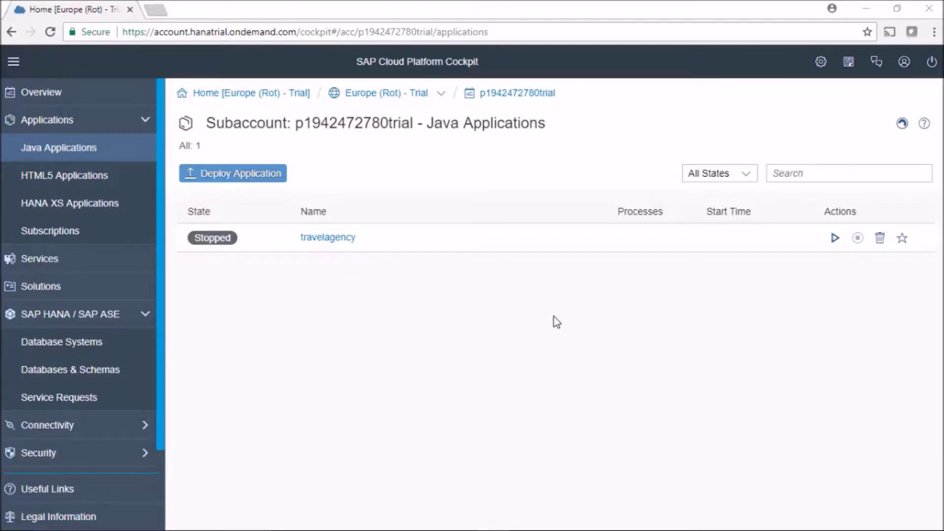
{"action": "left_click", "coordinate": [106, 372]}
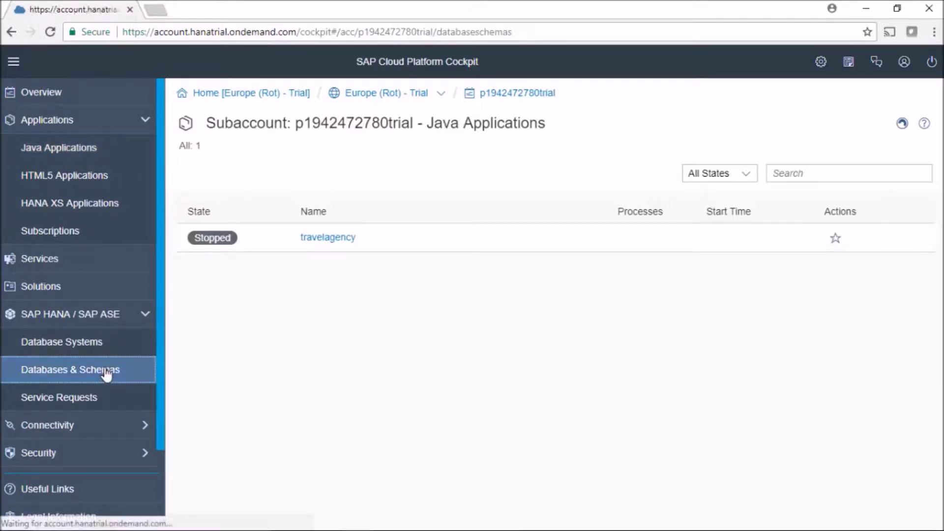
{"action": "left_click", "coordinate": [214, 236]}
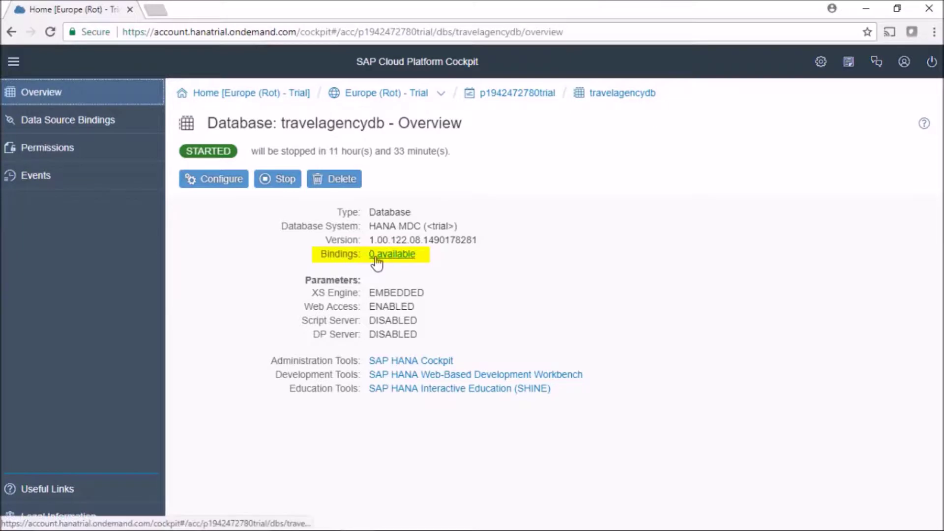
{"action": "left_click", "coordinate": [101, 127]}
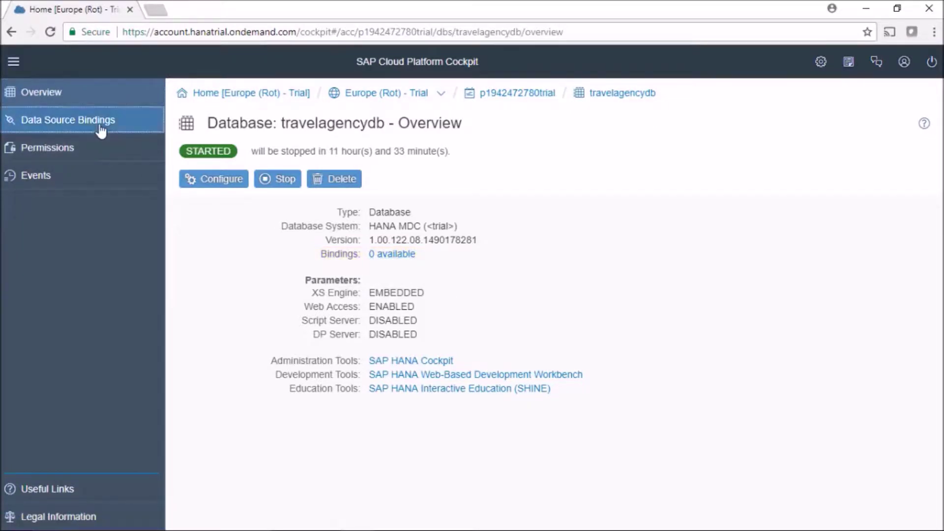
Create a new data source binding with database user SYSTEM and its password
{"action": "left_click", "coordinate": [202, 180]}
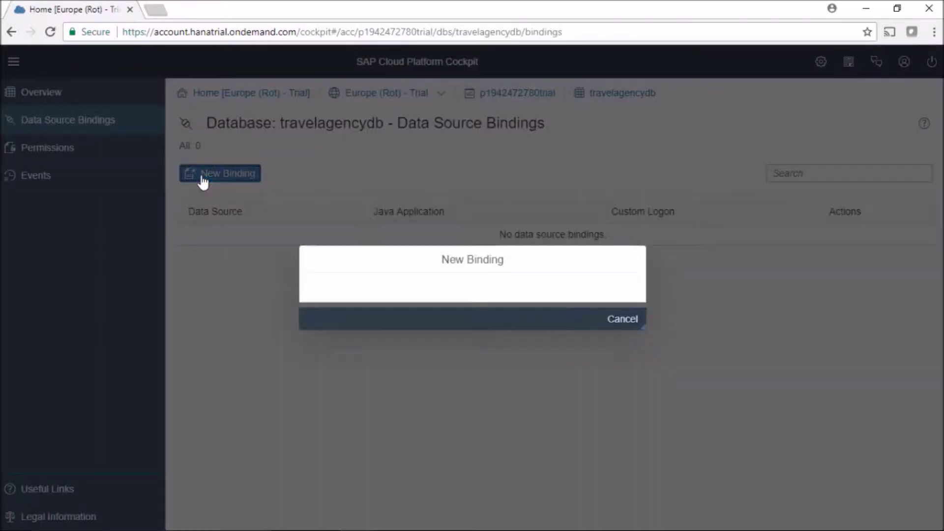
{"action": "left_click", "coordinate": [506, 298]}
{"action": "type", "text": "SYSTEM"}
{"action": "key", "text": "Tab"}
{"action": "type", "text": "•••••••••••••••"}
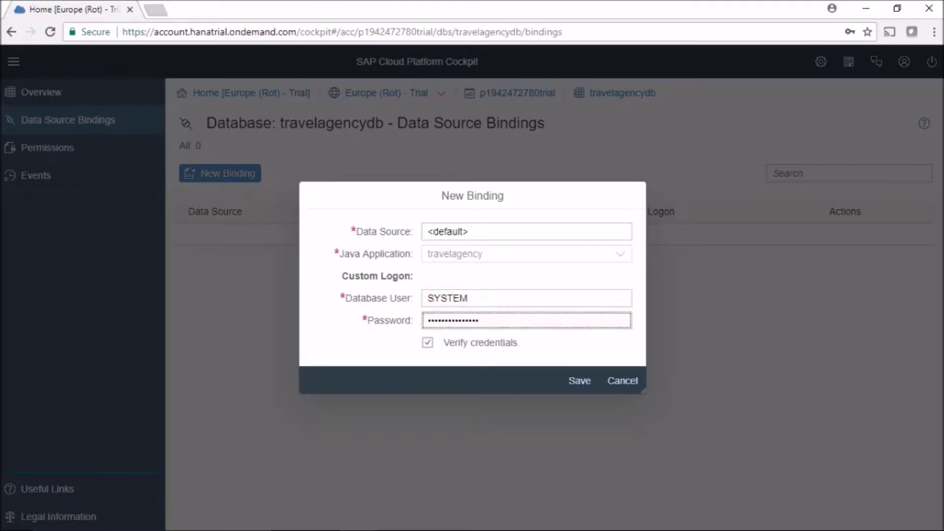
{"action": "left_click", "coordinate": [573, 383]}
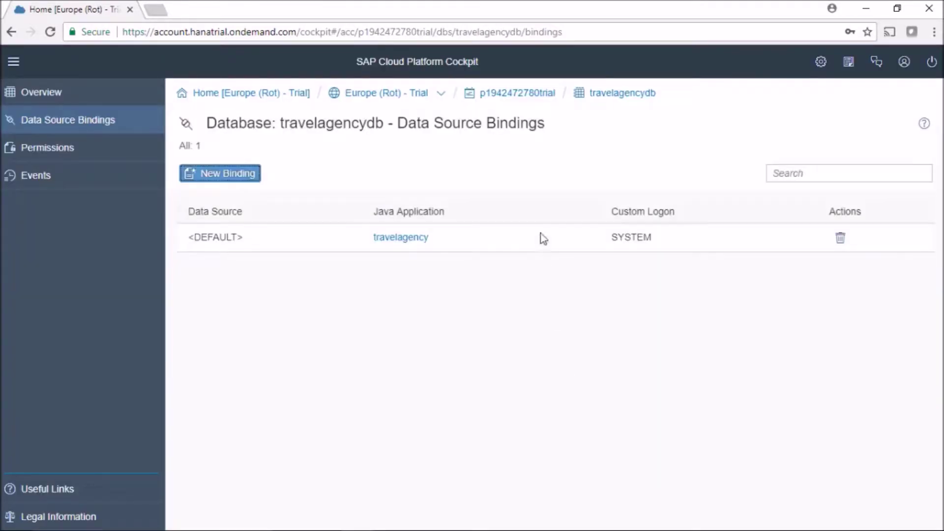
Start the travelagency Java application and open its application URL in a new tab
{"action": "left_click", "coordinate": [510, 97]}
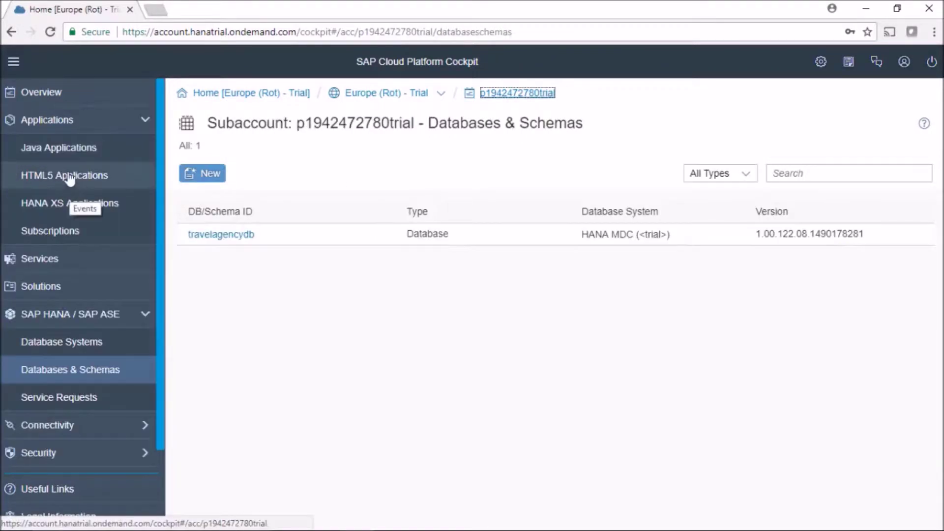
{"action": "left_click", "coordinate": [69, 147]}
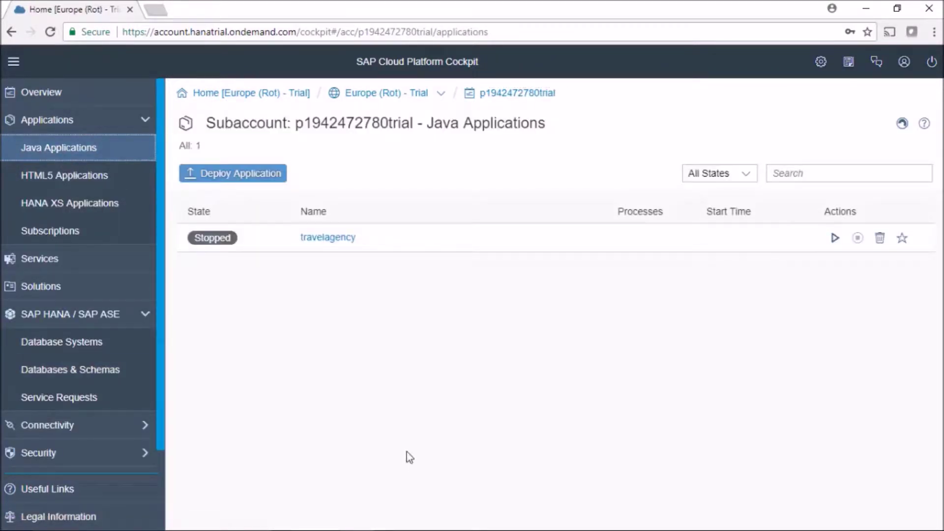
{"action": "left_click", "coordinate": [350, 241]}
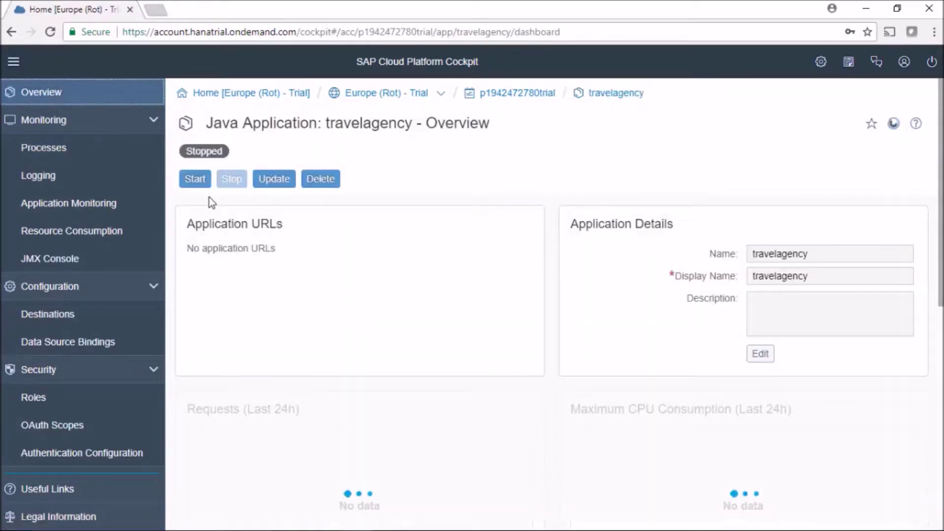
{"action": "left_click", "coordinate": [195, 180]}
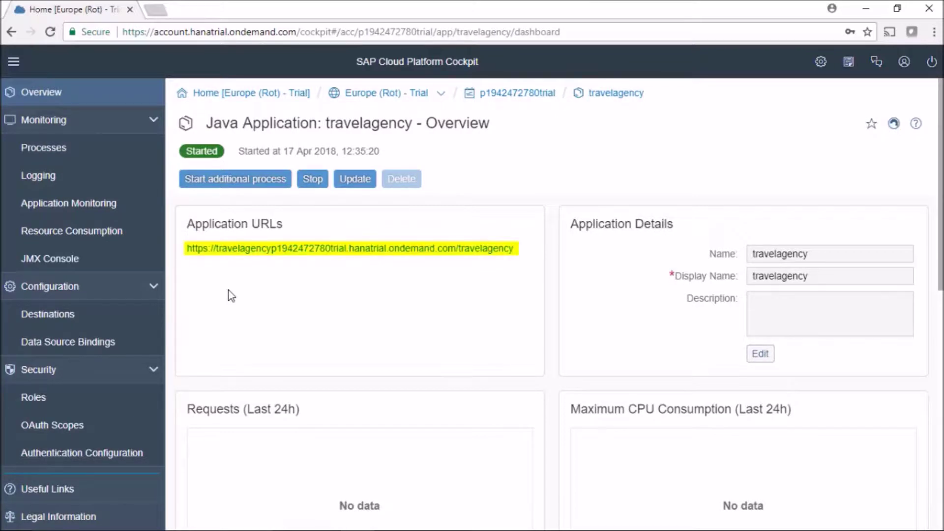
{"action": "right_click", "coordinate": [462, 250]}
{"action": "left_click", "coordinate": [484, 259]}
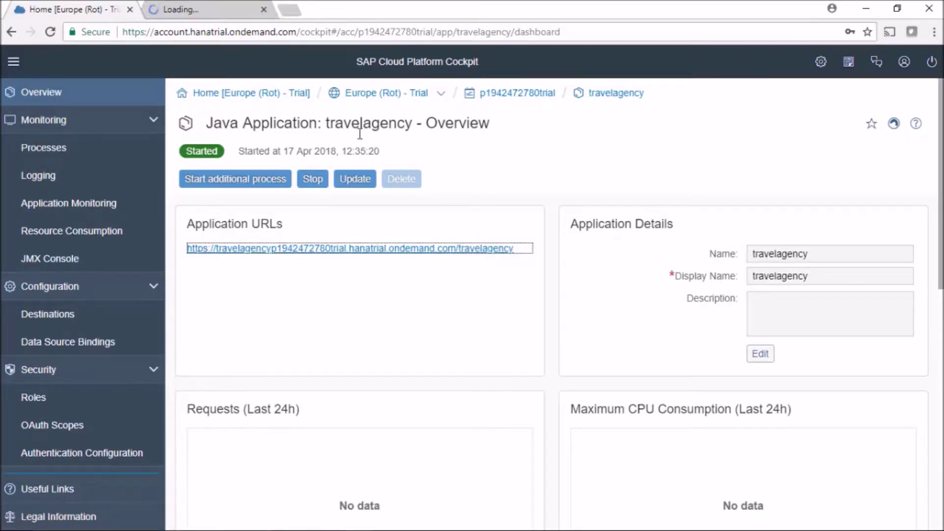
In the new tab showing HTTP 404, append servlet to the application address
{"action": "left_click", "coordinate": [240, 16]}
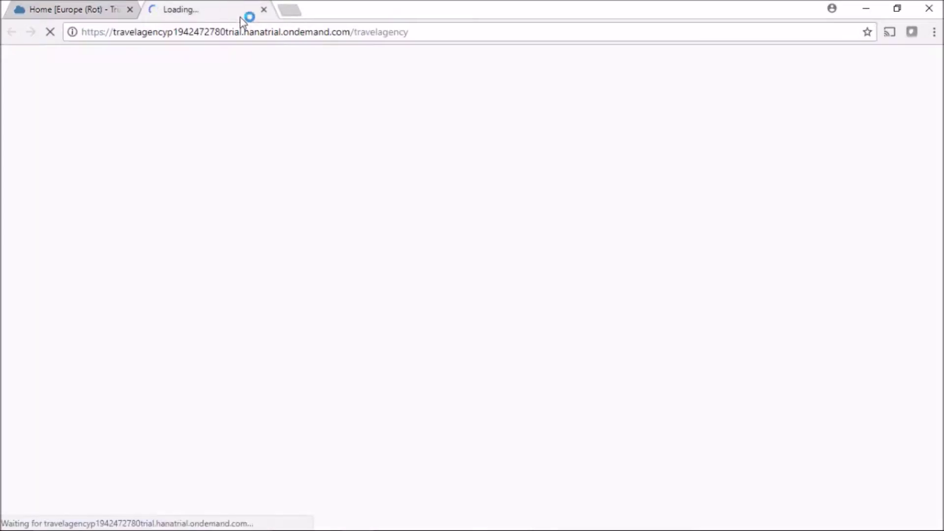
{"action": "left_click", "coordinate": [462, 33]}
{"action": "left_click", "coordinate": [465, 30]}
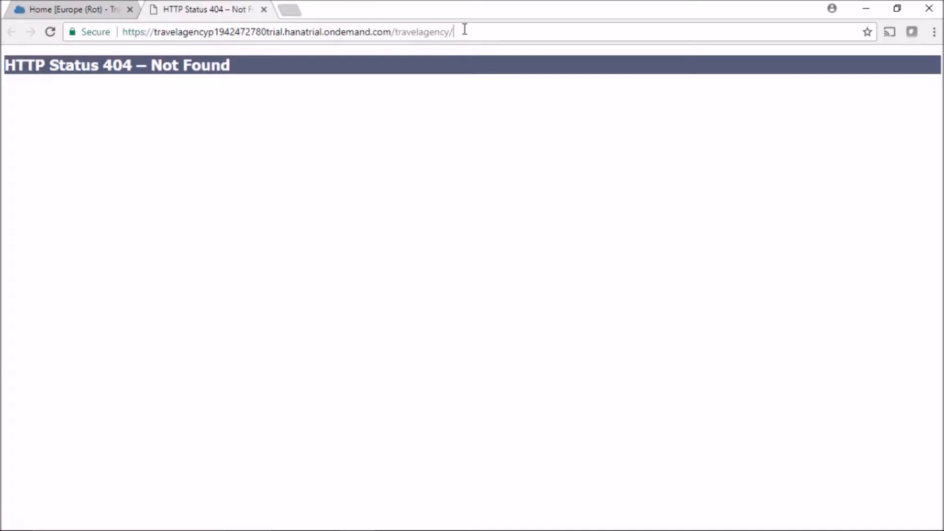
{"action": "type", "text": "servlet"}
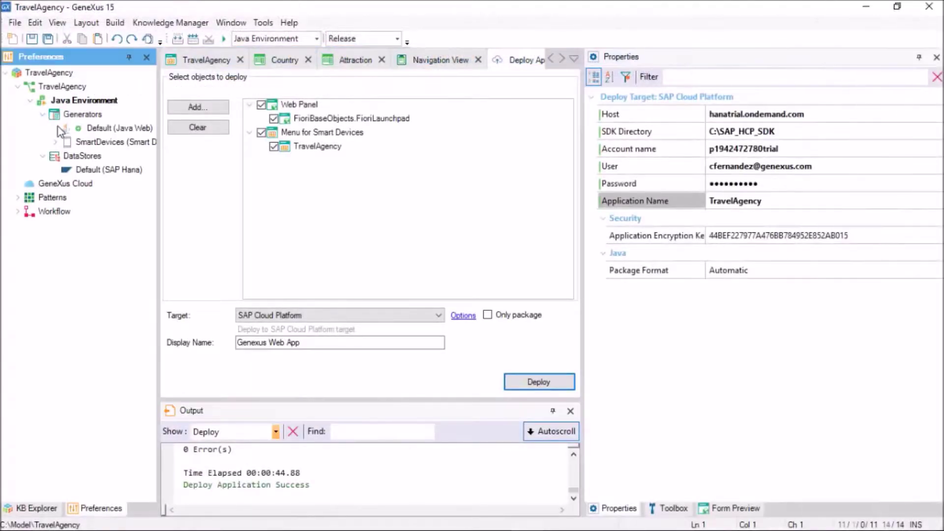
Extend the servlet address with package com.travelagency and module name FioriBaseObjects
{"action": "left_click", "coordinate": [102, 131]}
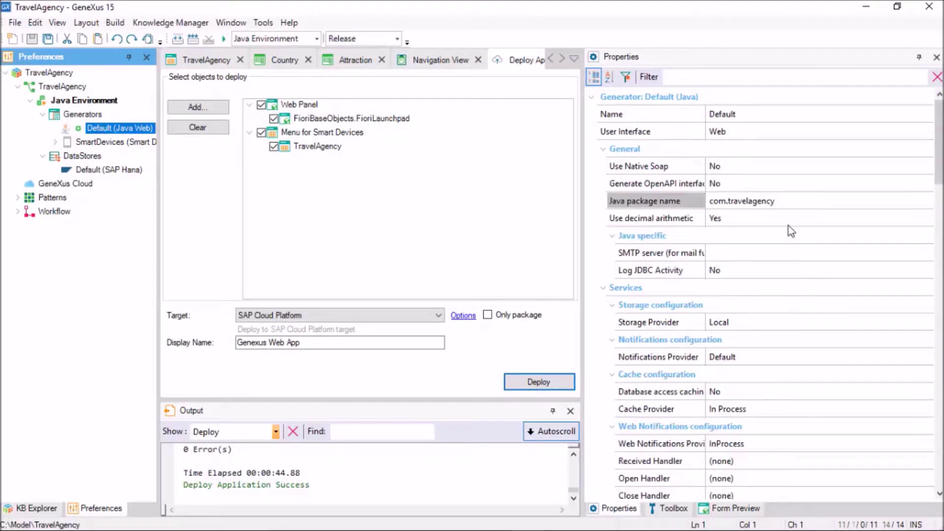
{"action": "left_click", "coordinate": [793, 200]}
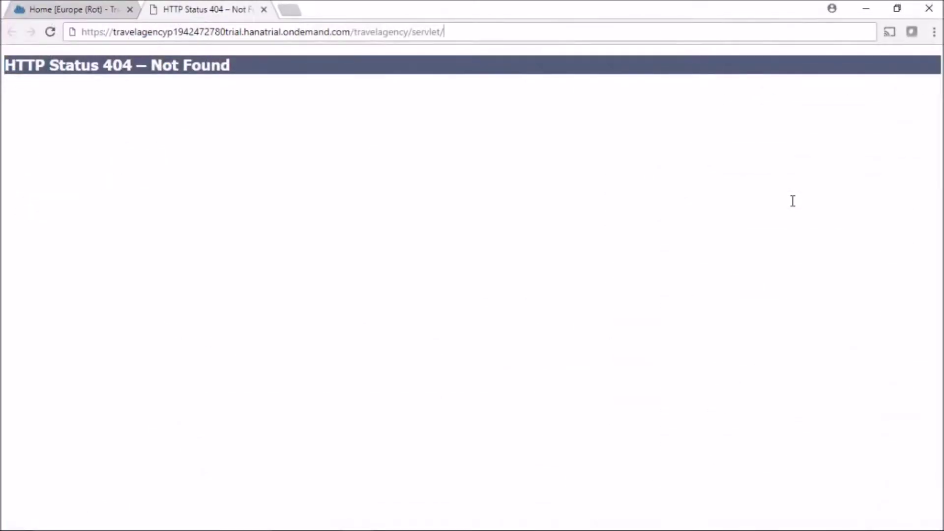
{"action": "type", "text": "com.travelagency"}
{"action": "type", "text": "."}
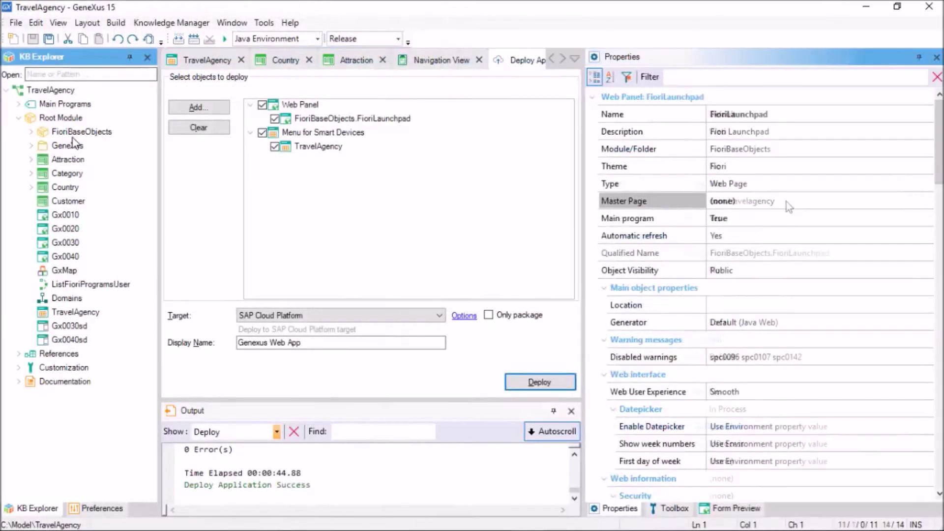
{"action": "left_click", "coordinate": [64, 133]}
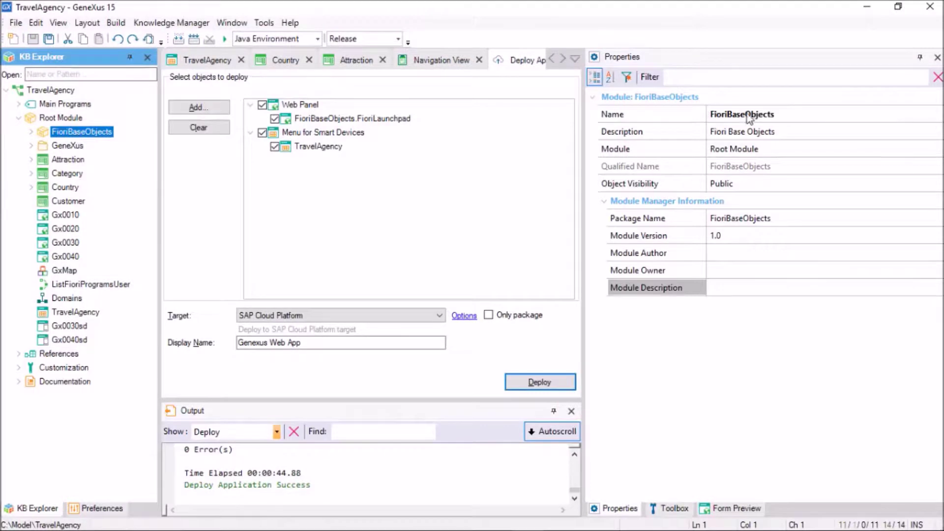
{"action": "left_click_drag", "start_coordinate": [785, 114], "coordinate": [708, 118]}
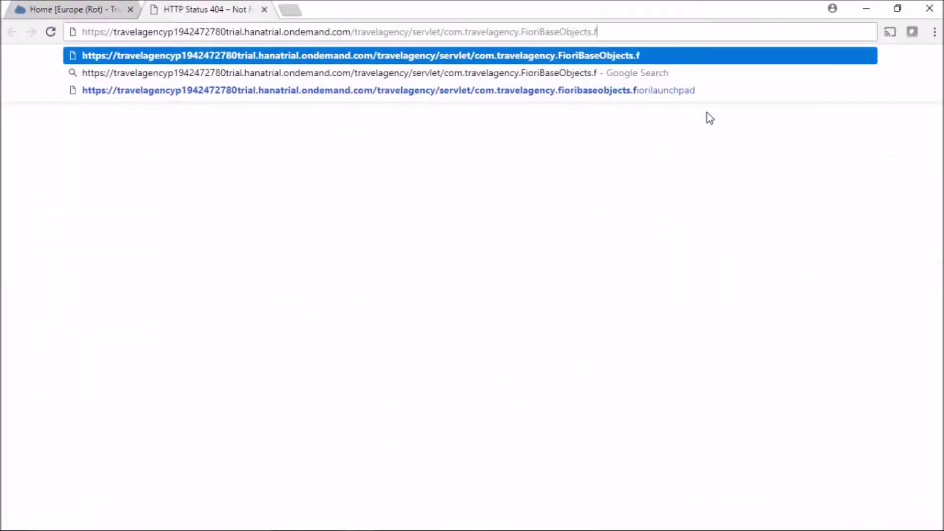
{"action": "type", "text": "iorilan"}
Complete the address with fiorilaunchpad and load the Fiori Launchpad's Country, Attraction and Customer tiles
{"action": "key", "text": "BackSpace"}
{"action": "type", "text": "unchapad"}
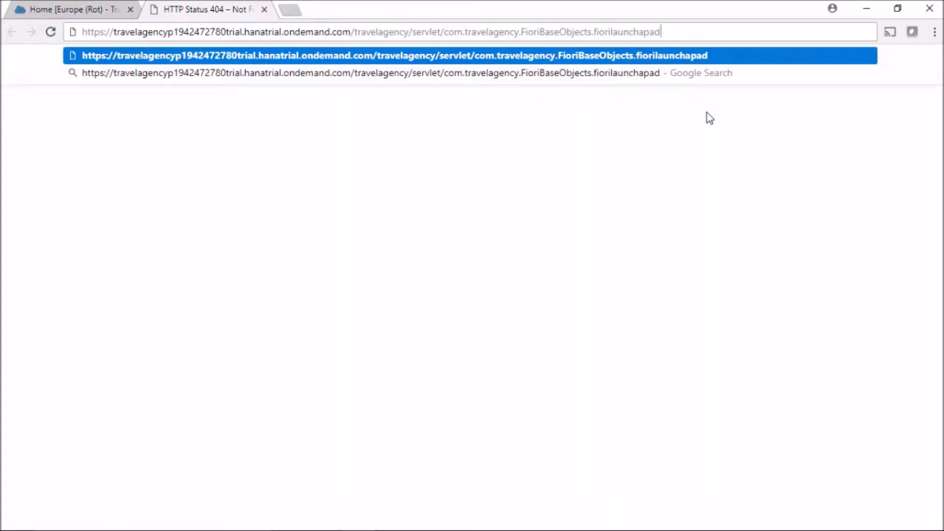
{"action": "key", "text": "Return"}
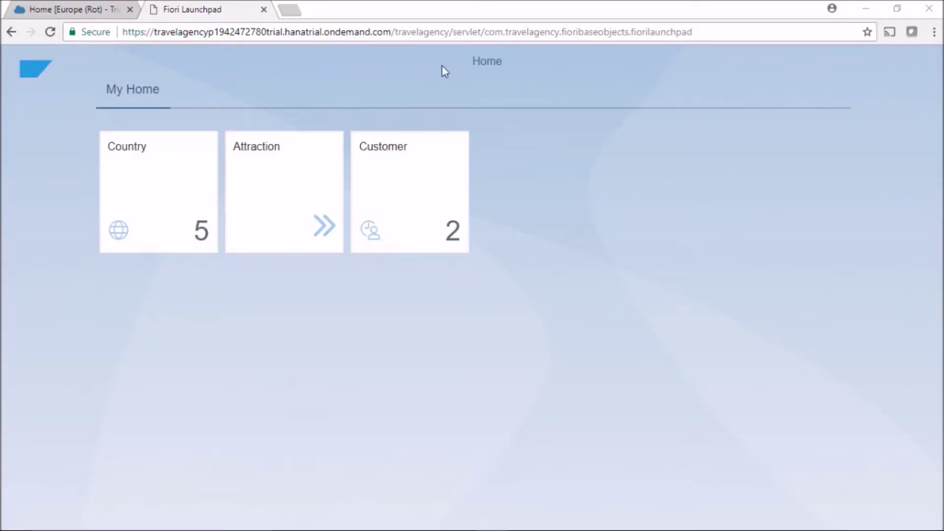
{"action": "left_click", "coordinate": [158, 358]}
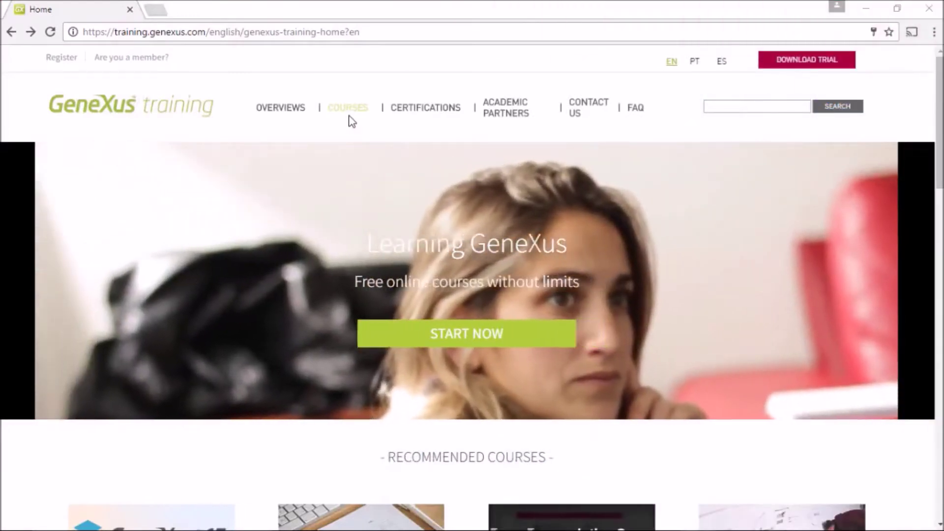
Bring up the COURSES menu on the training.genexus.com home page
{"action": "mouse_move", "coordinate": [354, 116]}
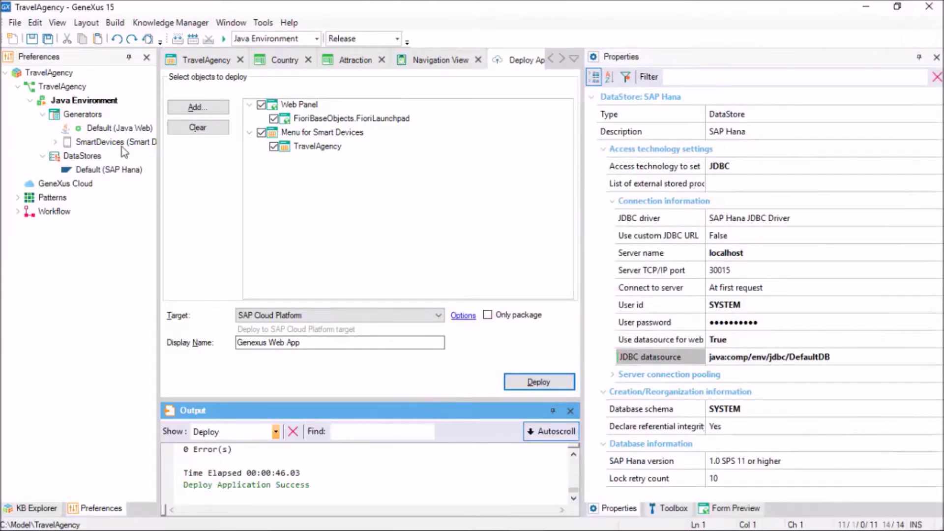
{"action": "left_click", "coordinate": [122, 144]}
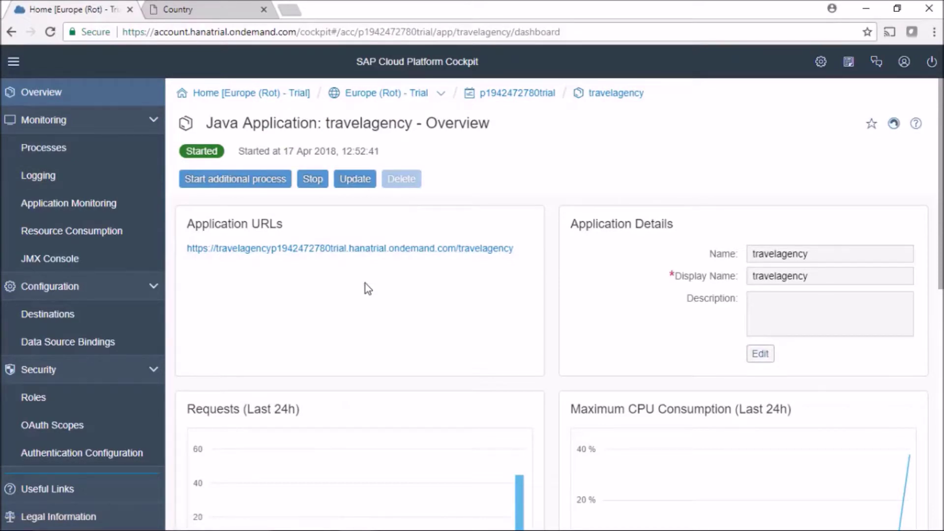
{"action": "key", "text": "alt+Tab"}
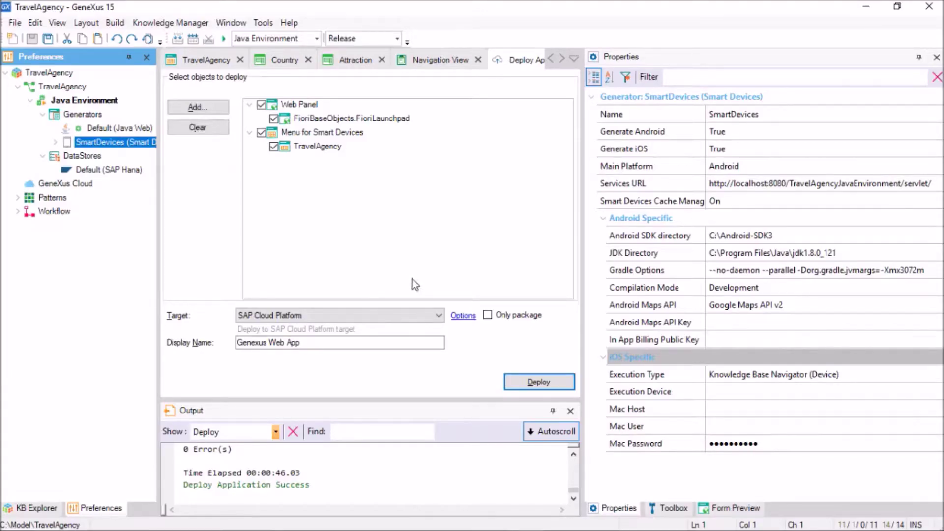
Replace the SmartDevices Services URL with the deployed cloud app's address
{"action": "left_click", "coordinate": [860, 190]}
{"action": "left_click", "coordinate": [904, 183]}
{"action": "key", "text": "shift+Home"}
{"action": "key", "text": "ctrl+v"}
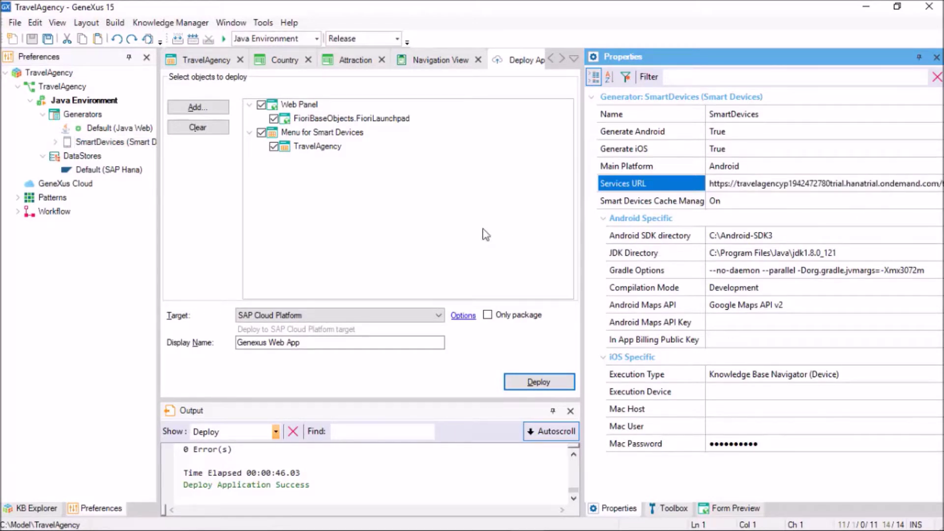
Run the TravelAgency smart-device menu in the Android emulator
{"action": "left_click", "coordinate": [210, 61]}
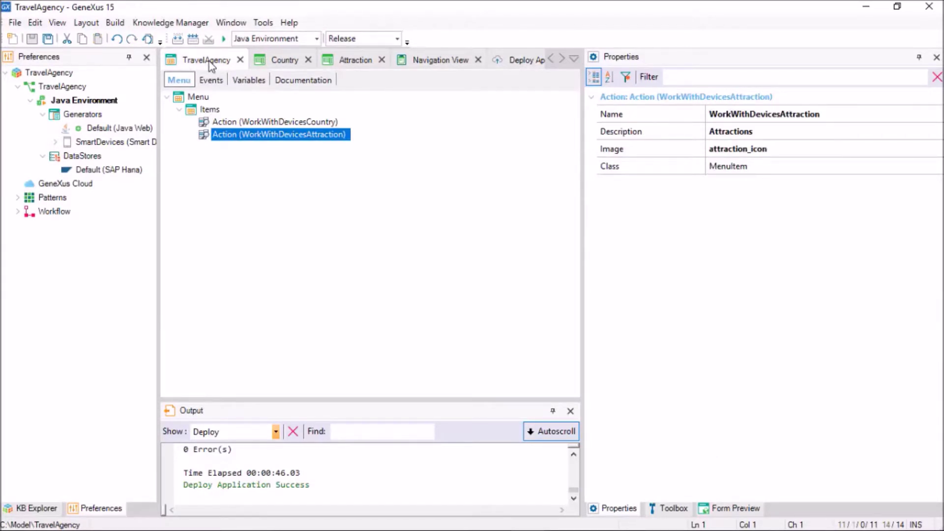
{"action": "right_click", "coordinate": [208, 61]}
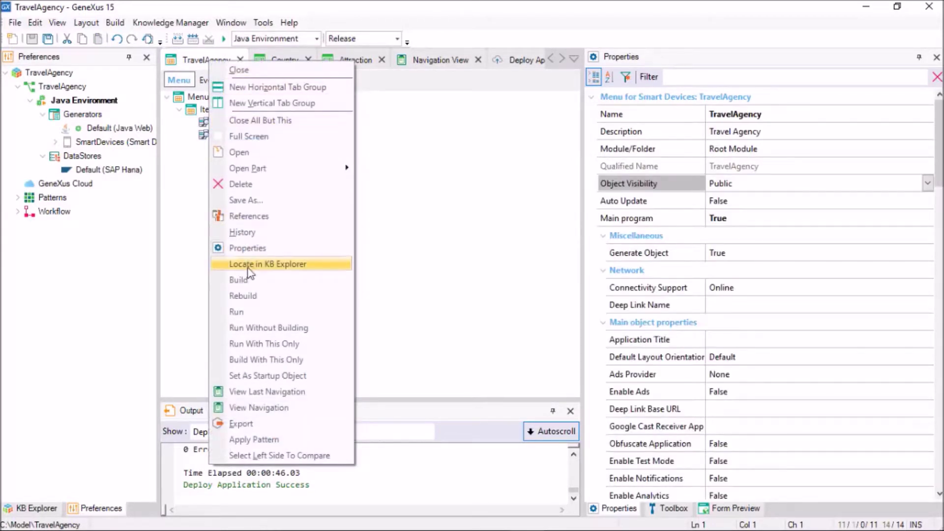
{"action": "left_click", "coordinate": [253, 311]}
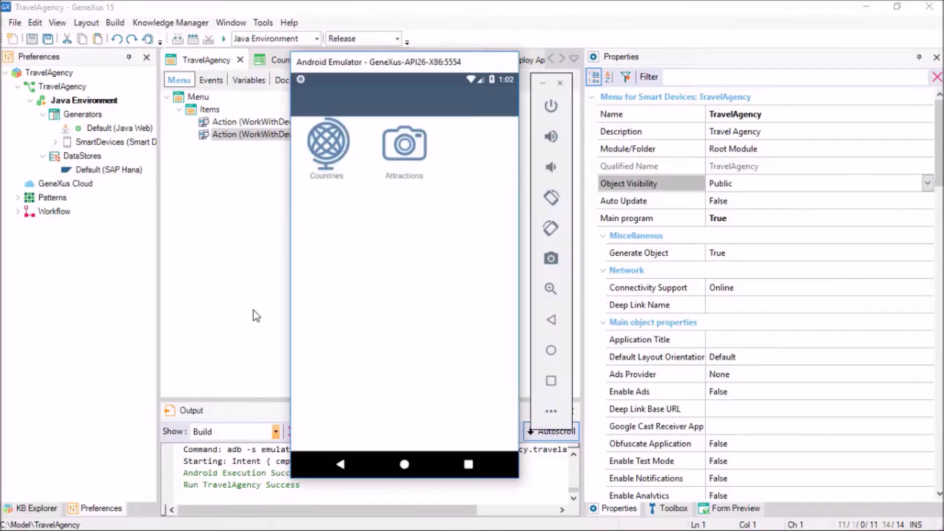
Add a country named Japan from the Countries list in the emulator app
{"action": "left_click", "coordinate": [338, 139]}
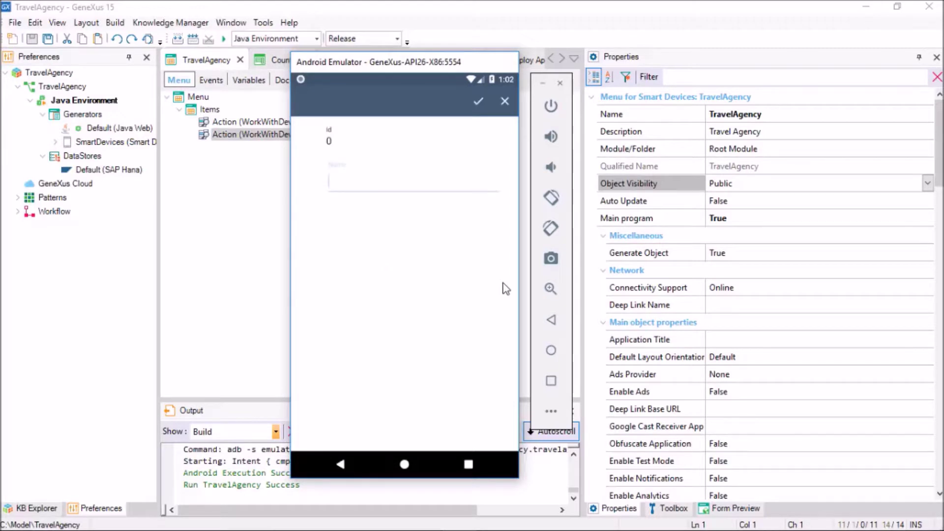
{"action": "type", "text": "Japan"}
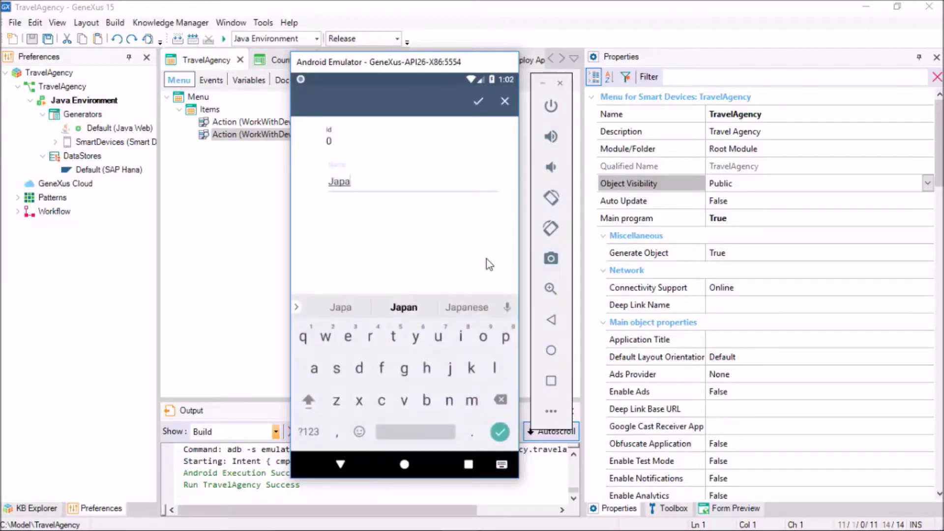
{"action": "left_click", "coordinate": [477, 103]}
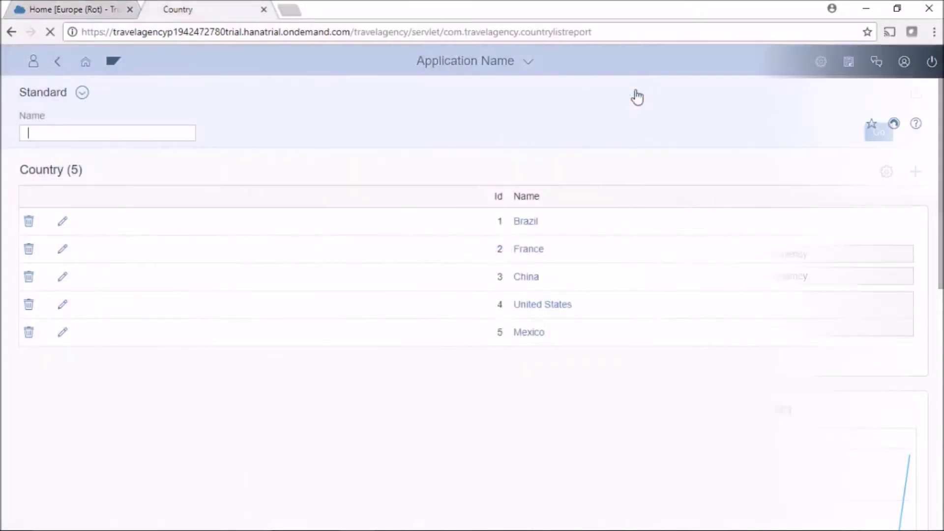
Reload the web app's Country list report to show the stored countries
{"action": "key", "text": "F5"}
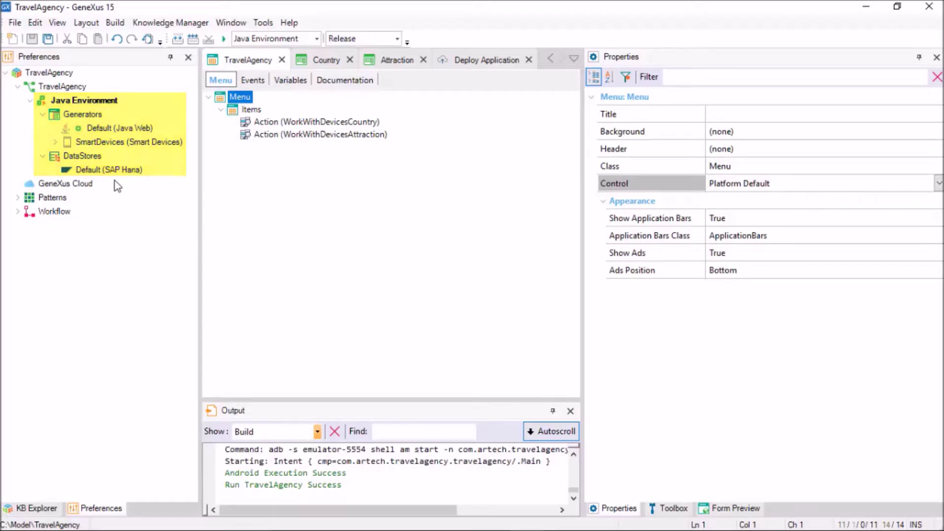
Create a new JavaSAPHana_SD environment from Java Environment with Android and iOS generation enabled
{"action": "right_click", "coordinate": [74, 100]}
{"action": "left_click", "coordinate": [109, 123]}
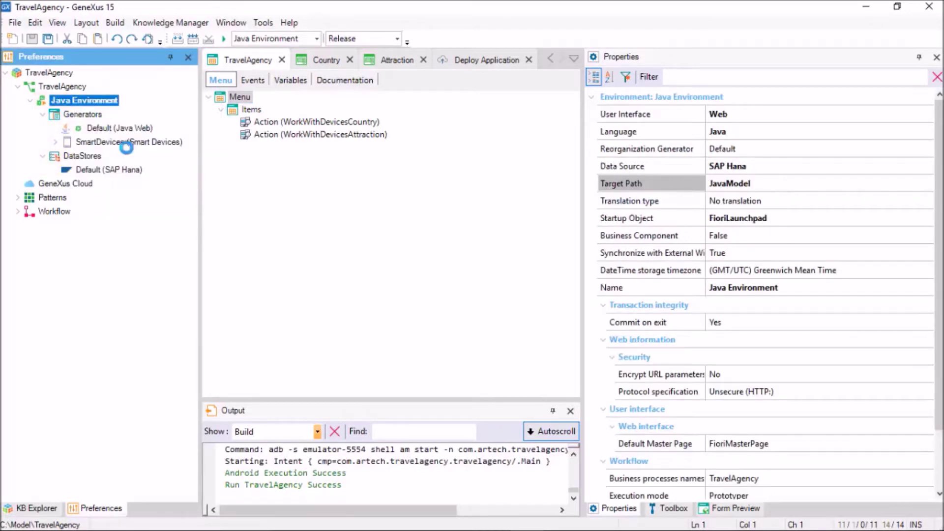
{"action": "left_click", "coordinate": [339, 279]}
{"action": "left_click", "coordinate": [340, 295]}
{"action": "left_click", "coordinate": [544, 397]}
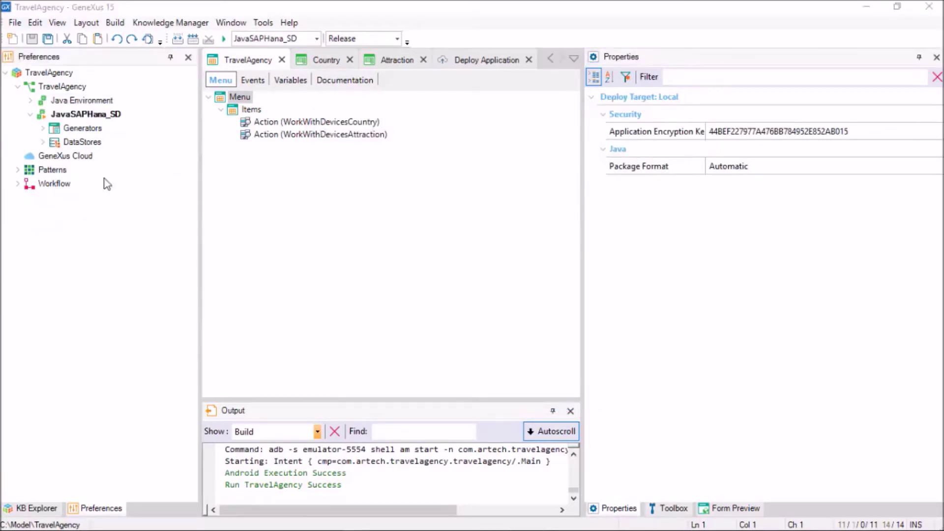
Compare the Default (SAP Hana) datastore settings of JavaSAPHana_SD and Java Environment
{"action": "left_click", "coordinate": [42, 129]}
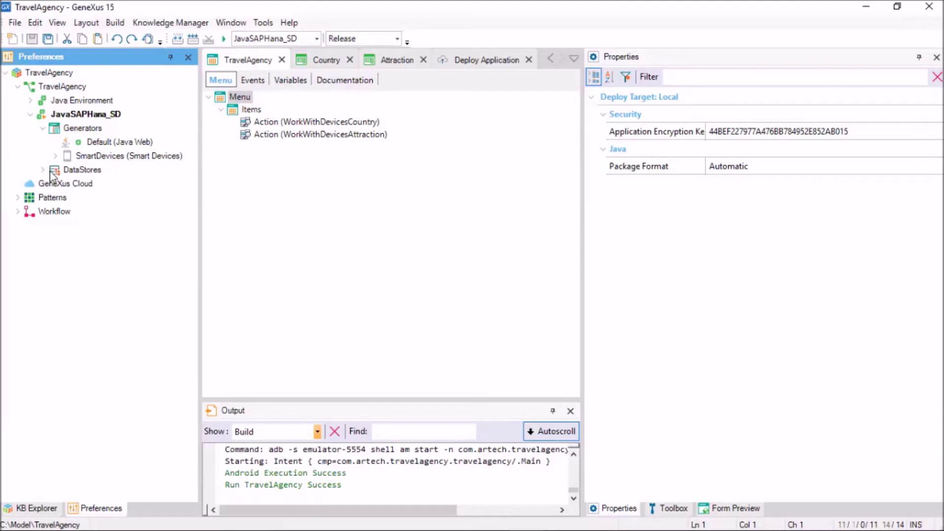
{"action": "left_click", "coordinate": [43, 170]}
{"action": "left_click", "coordinate": [87, 185]}
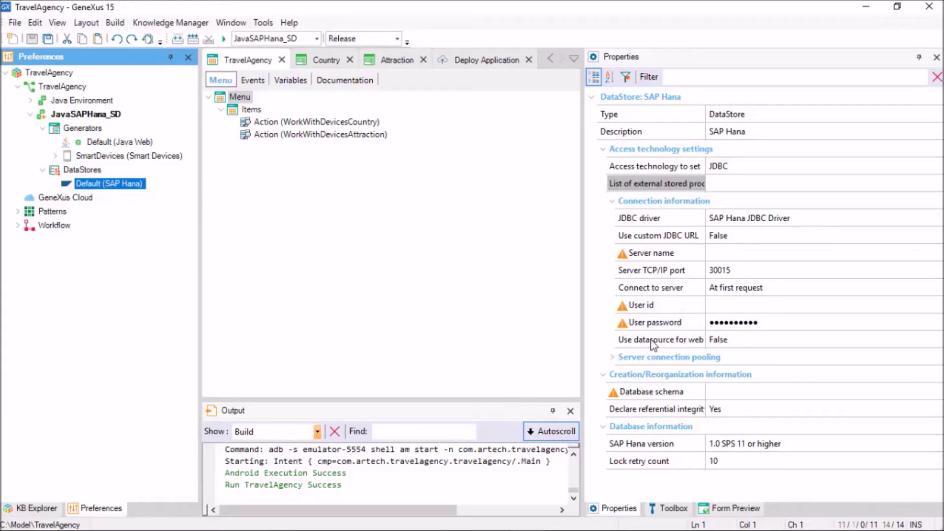
{"action": "left_click", "coordinate": [29, 101]}
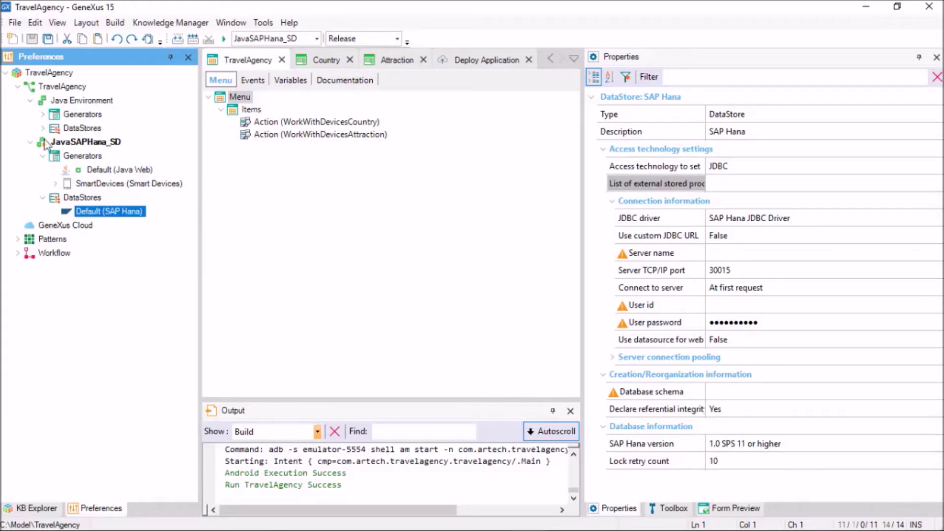
{"action": "left_click", "coordinate": [43, 129]}
{"action": "left_click", "coordinate": [74, 143]}
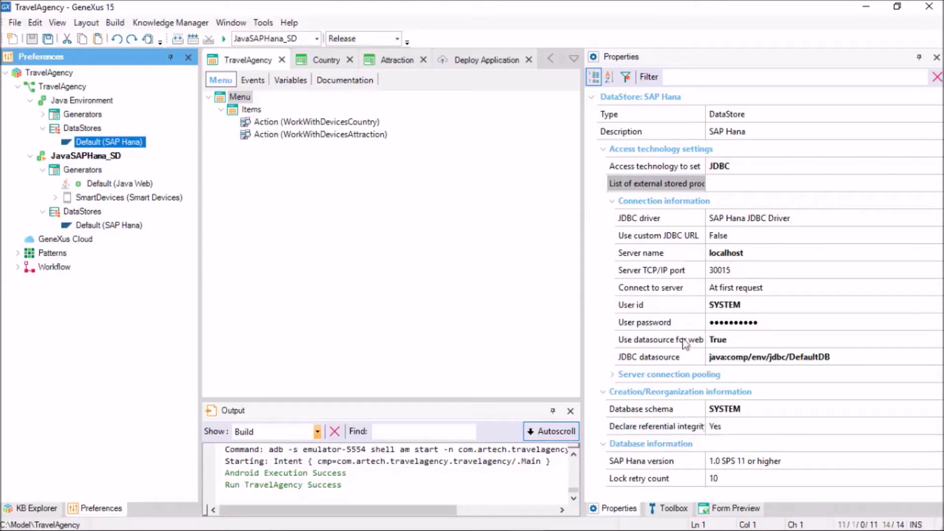
{"action": "left_click", "coordinate": [105, 226]}
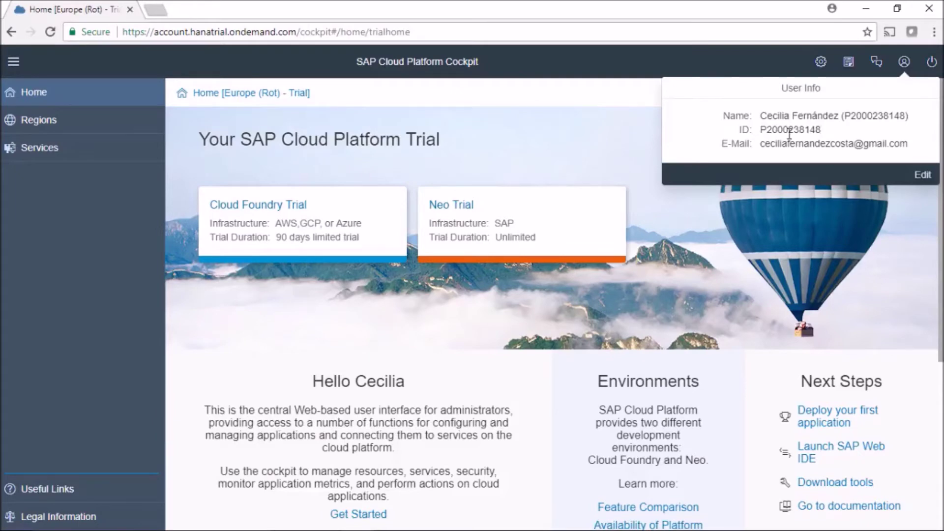
Create database travelagencyproduction under Neo Trial's Databases & Schemas with a confirmed SYSTEM password
{"action": "left_click", "coordinate": [462, 219]}
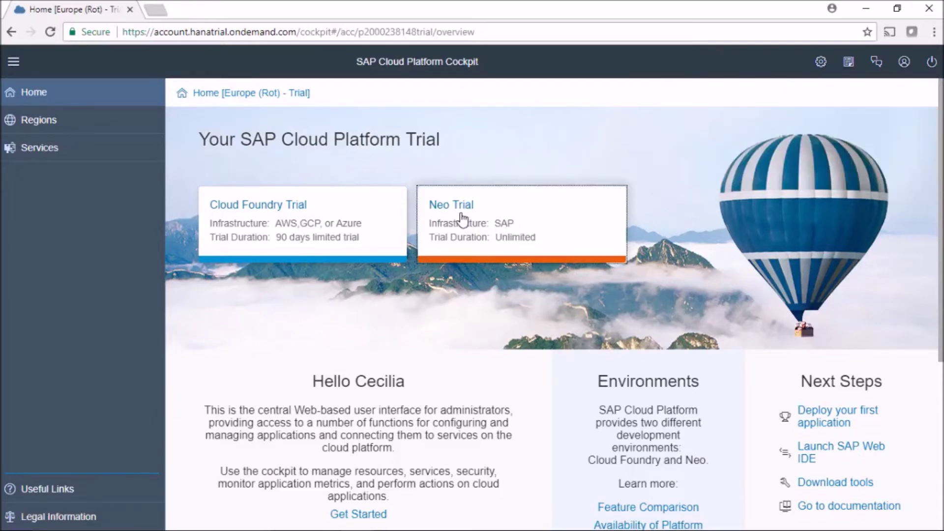
{"action": "left_click", "coordinate": [38, 372]}
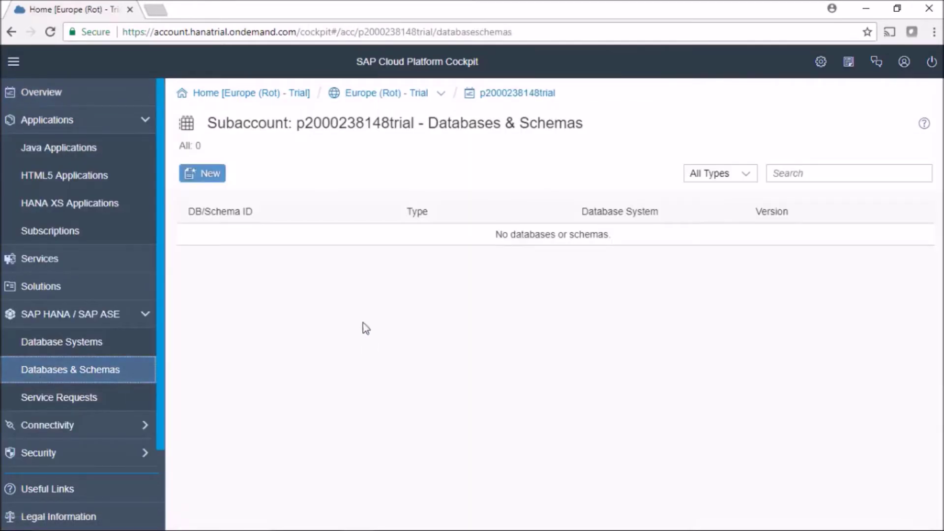
{"action": "left_click", "coordinate": [202, 174]}
{"action": "type", "text": "travelagencyproduction"}
{"action": "key", "text": "Tab"}
{"action": "type", "text": "••••••••••"}
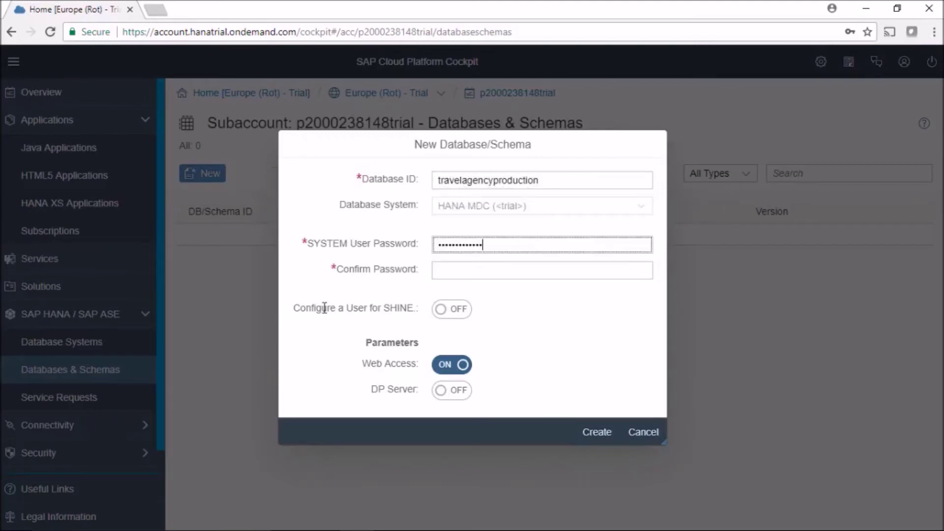
{"action": "key", "text": "Tab"}
{"action": "type", "text": "•••••••••••••••"}
{"action": "left_click", "coordinate": [597, 431]}
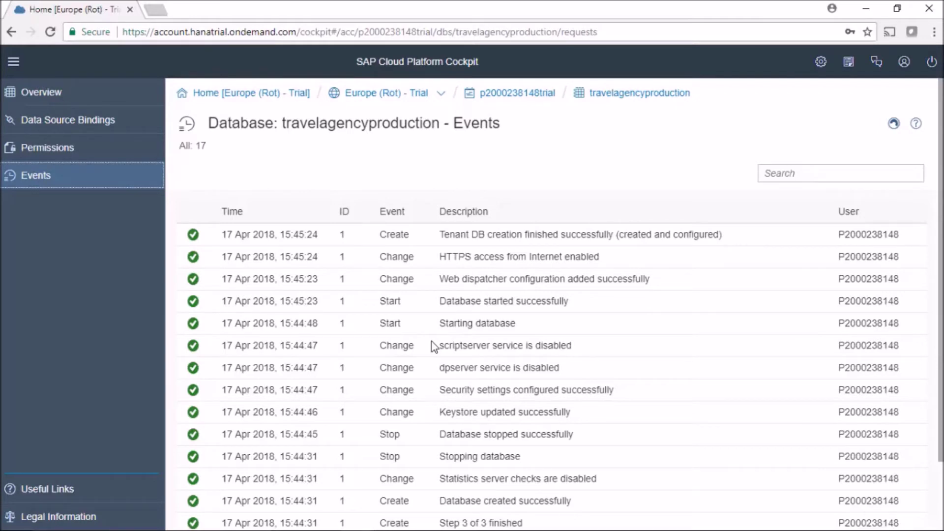
{"action": "key", "text": "alt+Tab"}
Open a Command Prompt in the SDK tools folder
{"action": "double_click", "coordinate": [343, 314]}
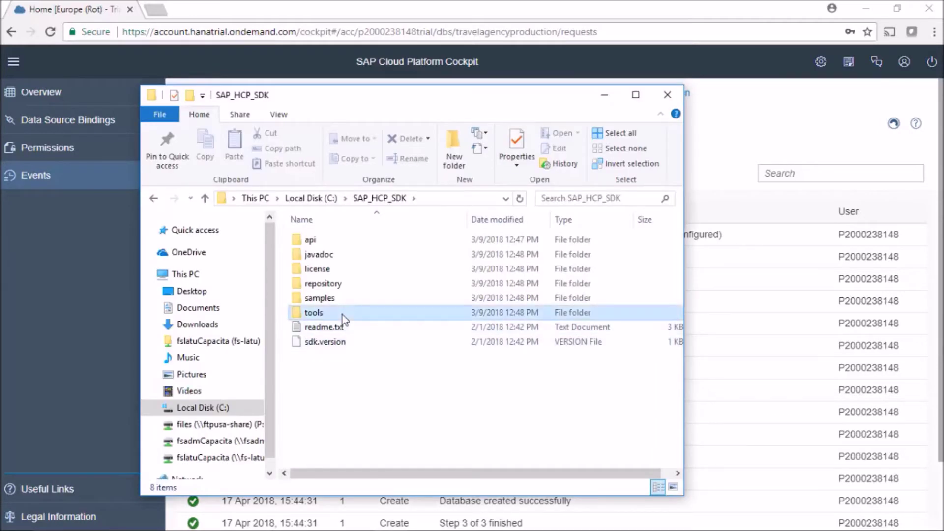
{"action": "left_click", "coordinate": [471, 199]}
{"action": "type", "text": "cmd"}
{"action": "key", "text": "Return"}
Run neo open-db-tunnel with the account, user ID, host hanatrial.ondemand.com, password and instance travelagencyproduction
{"action": "type", "text": "neo open-db-tunnel -a"}
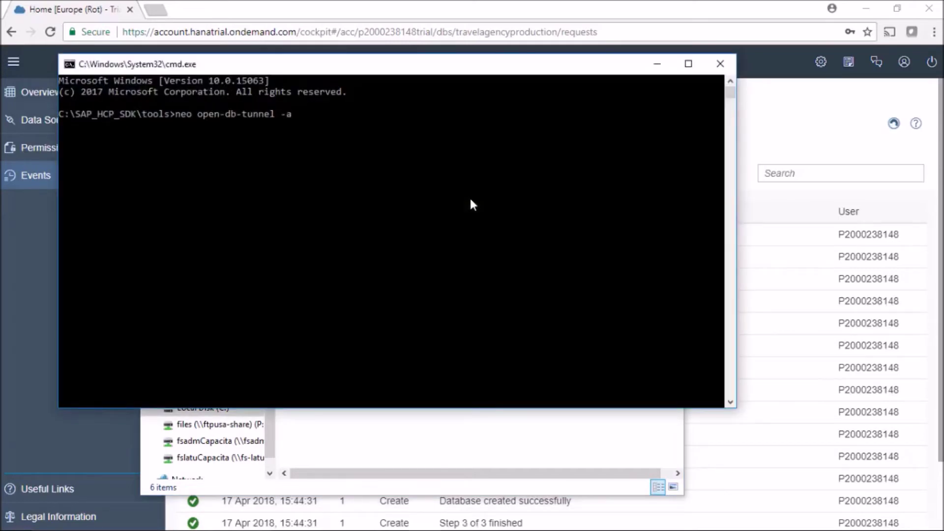
{"action": "left_click", "coordinate": [437, 33]}
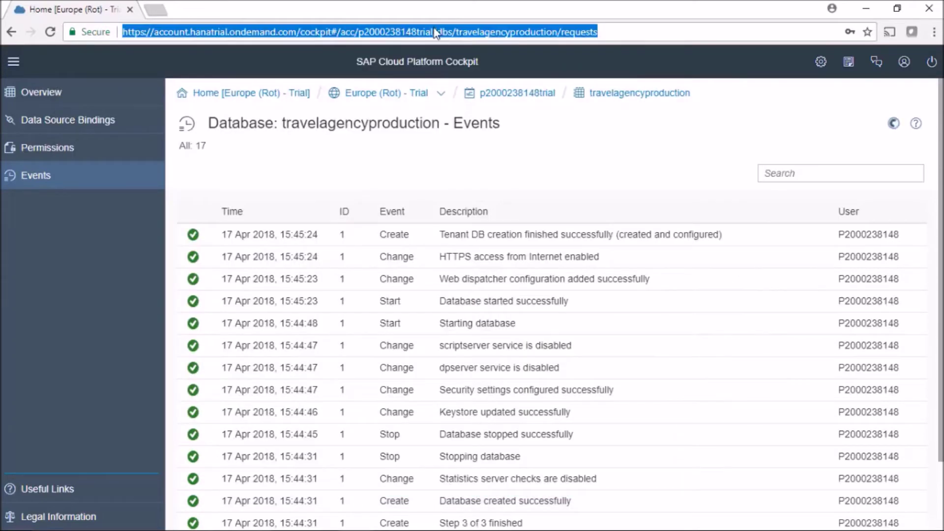
{"action": "left_click", "coordinate": [437, 32]}
{"action": "key", "text": "alt+Tab"}
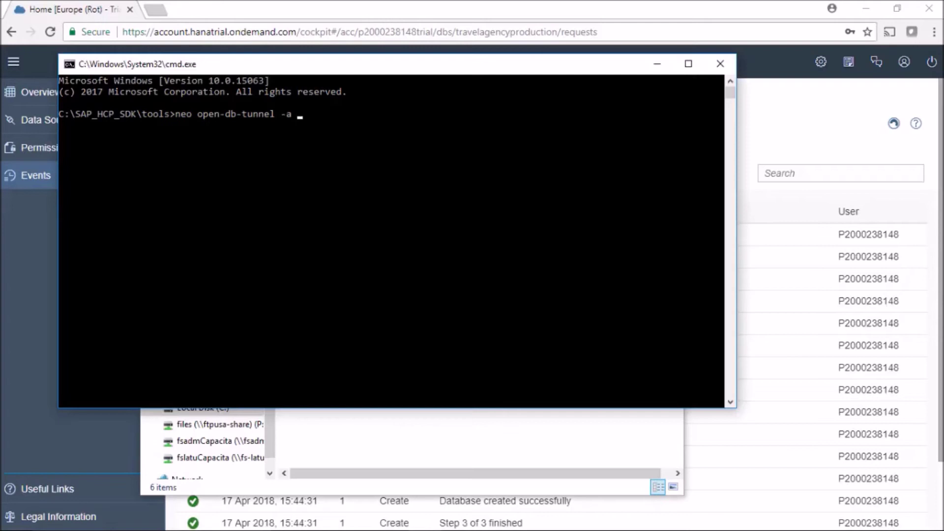
{"action": "key", "text": "ctrl+v"}
{"action": "type", "text": "-u P2000238148"}
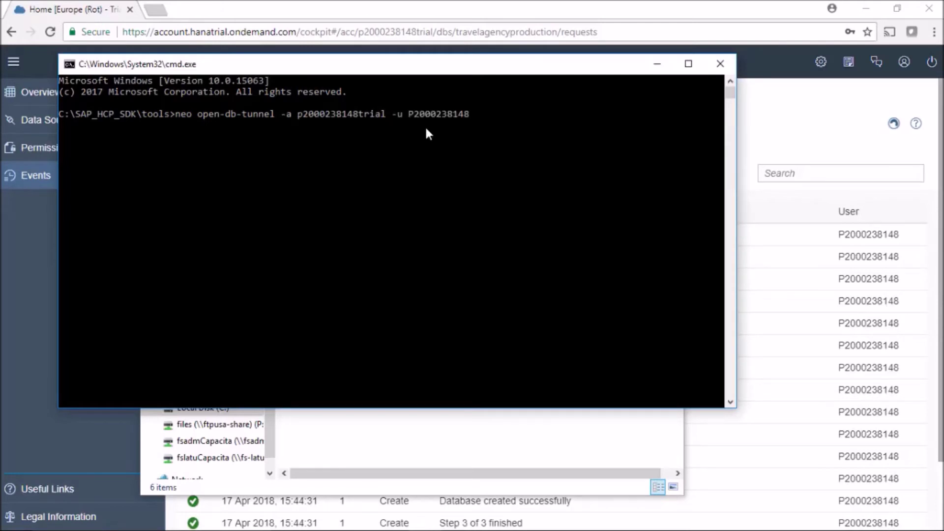
{"action": "left_click", "coordinate": [905, 62]}
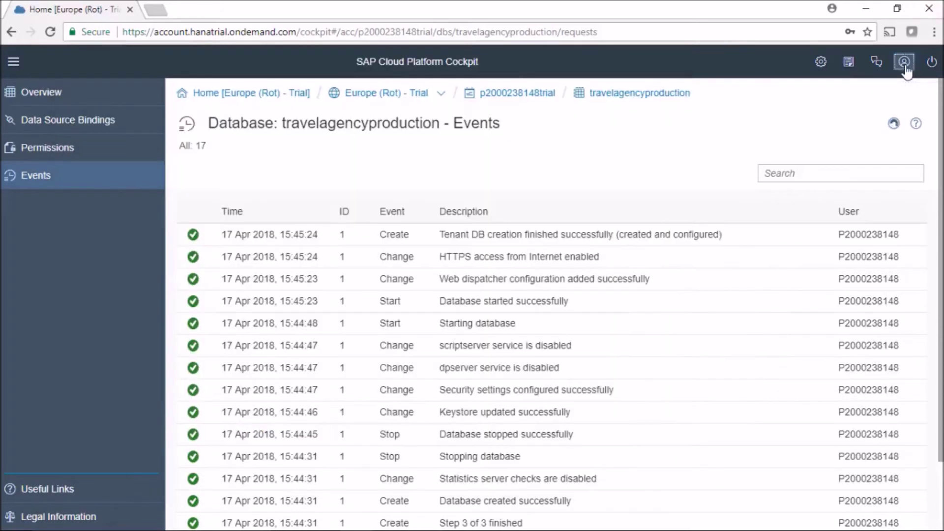
{"action": "key", "text": "alt+Tab"}
{"action": "type", "text": "-h"}
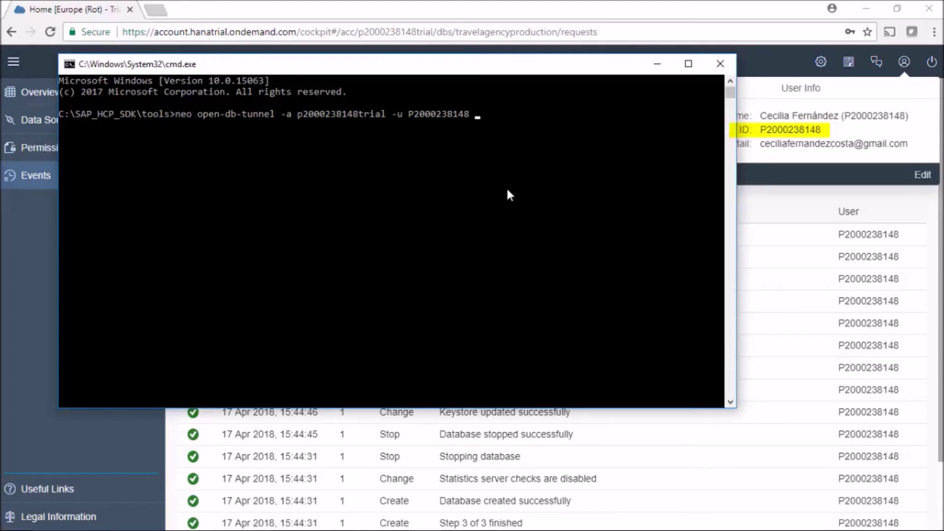
{"action": "type", "text": " hanatrial"}
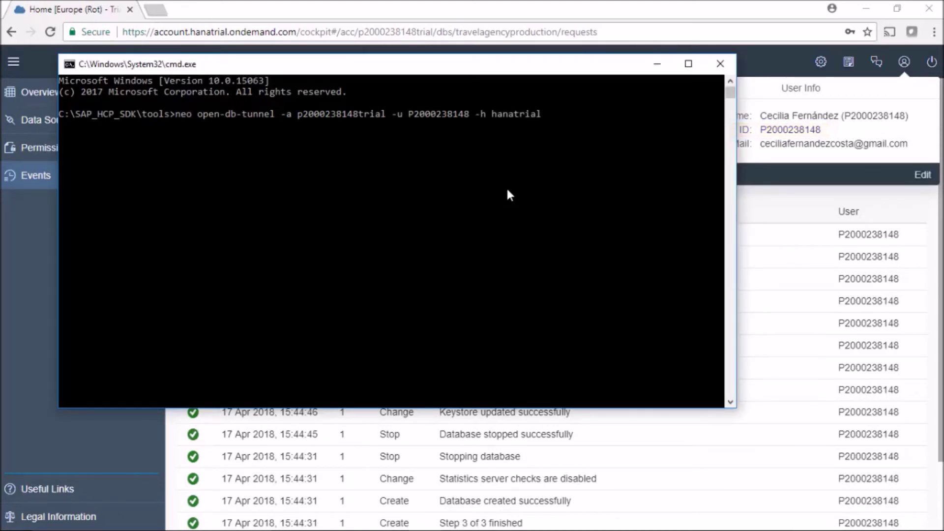
{"action": "type", "text": ".ondemand.com -p Jo*****"}
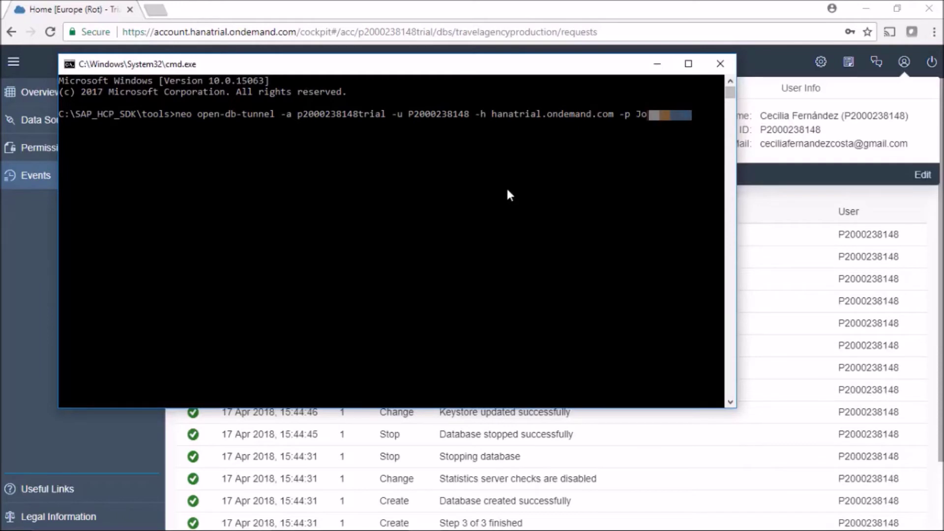
{"action": "type", "text": " -i travelagencyproduction"}
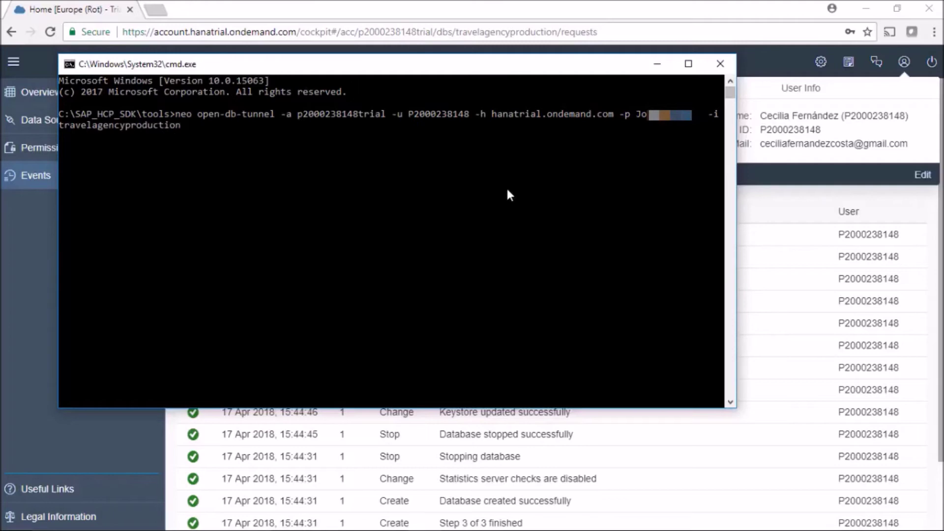
{"action": "key", "text": "Return"}
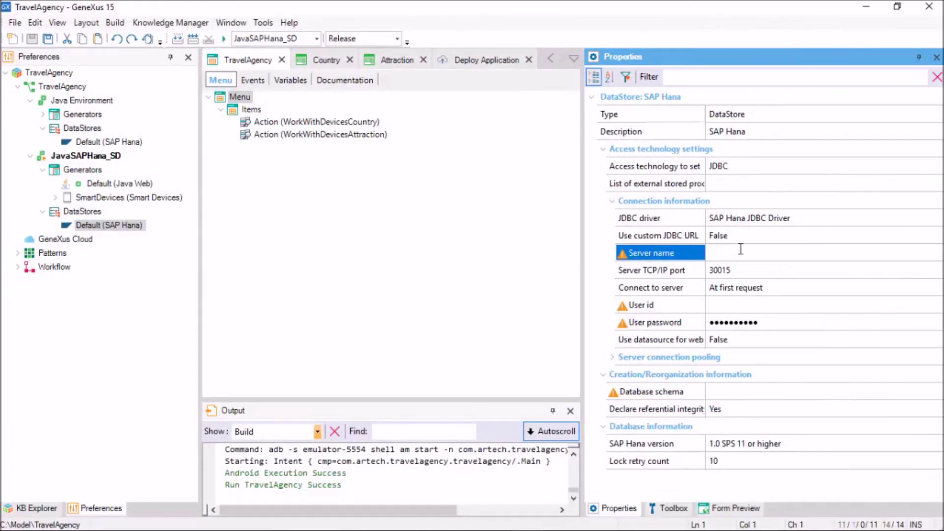
Set server localhost, user SYSTEM, the password and schema SYSTEM, then Build All
{"action": "type", "text": "localhost"}
{"action": "key", "text": "Down"}
{"action": "key", "text": "Down"}
{"action": "key", "text": "Down"}
{"action": "type", "text": "SYSTEM"}
{"action": "key", "text": "Down"}
{"action": "type", "text": "***********"}
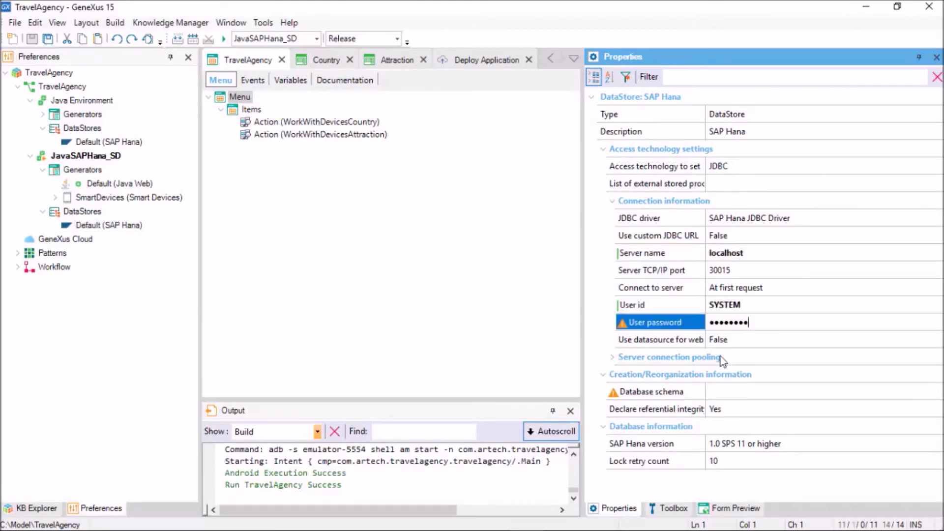
{"action": "left_click", "coordinate": [814, 397]}
{"action": "type", "text": "SYSTEM"}
{"action": "key", "text": "Return"}
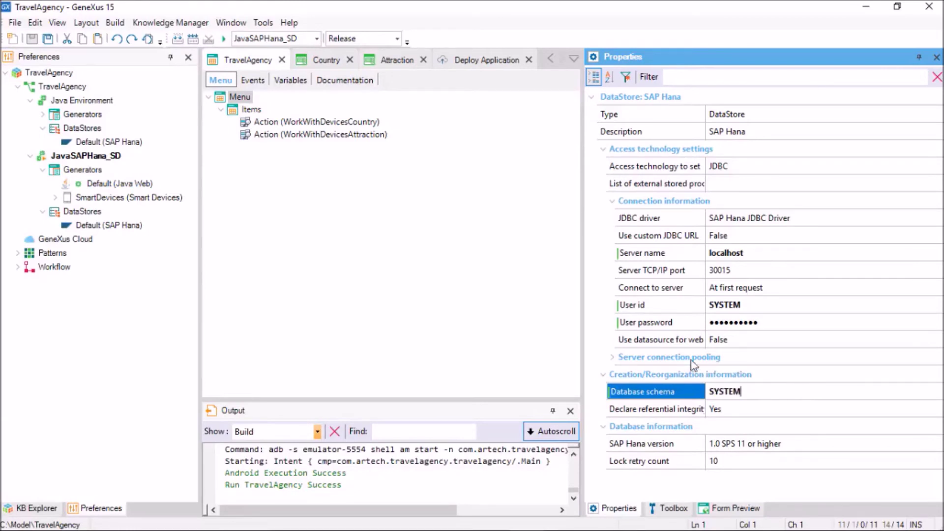
{"action": "left_click", "coordinate": [117, 24]}
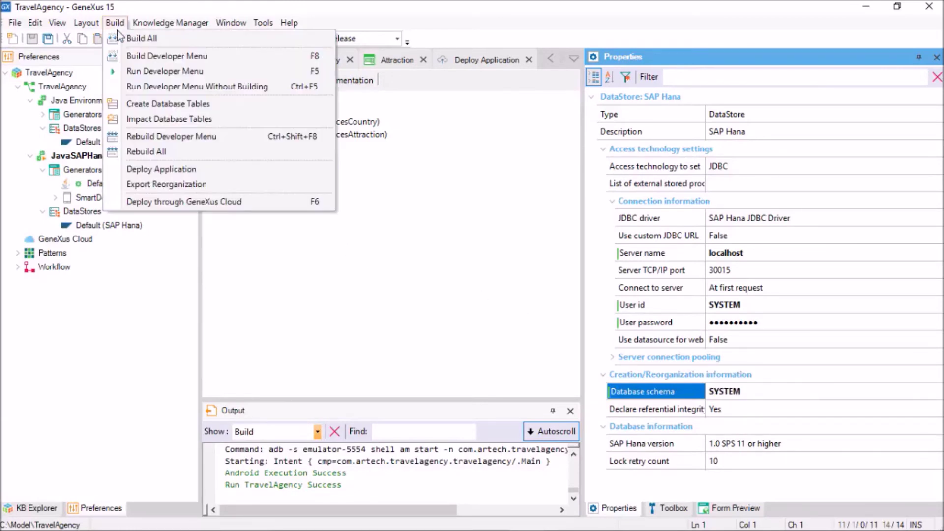
{"action": "left_click", "coordinate": [132, 39]}
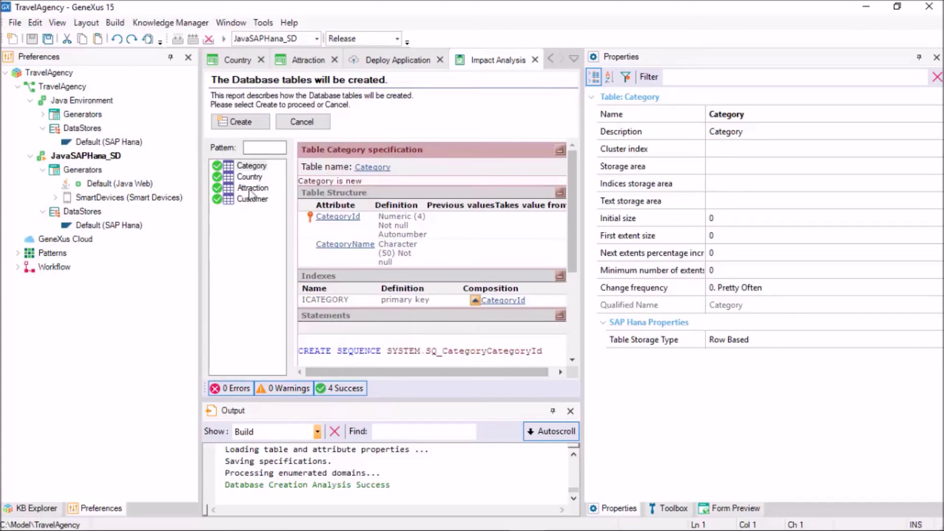
Run table creation, then open the target environment directory's drivers folder
{"action": "left_click", "coordinate": [246, 123]}
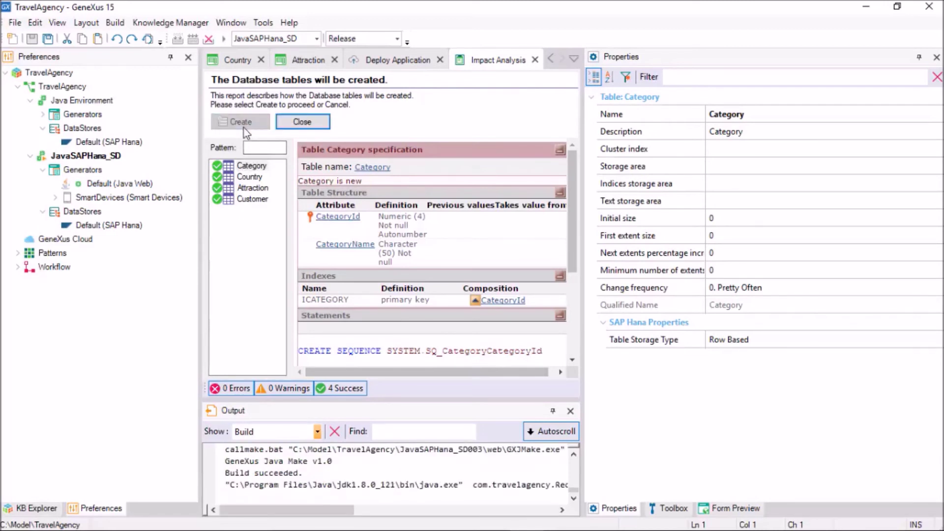
{"action": "left_click", "coordinate": [172, 25]}
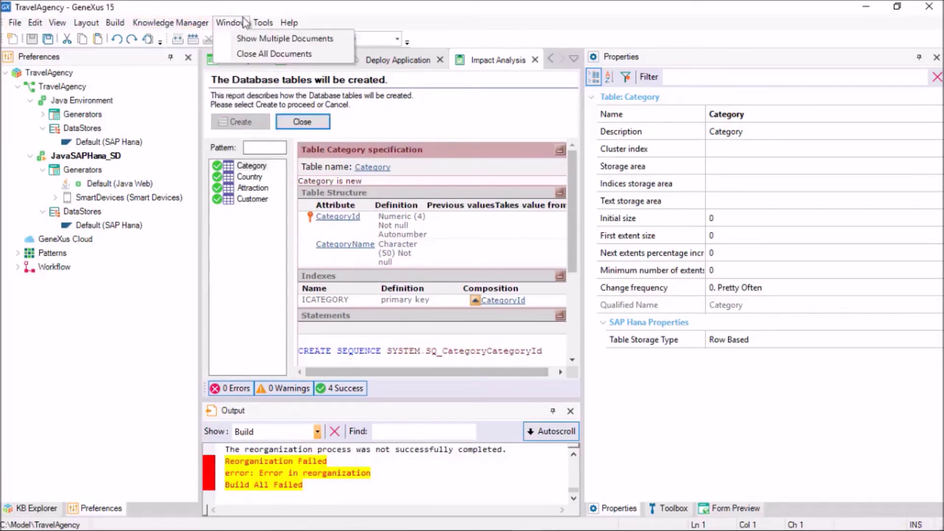
{"action": "left_click", "coordinate": [348, 141]}
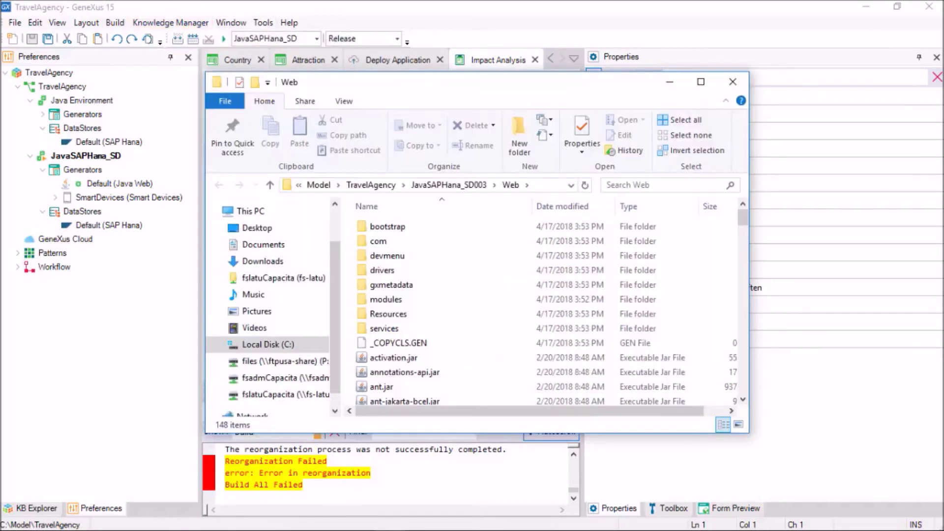
{"action": "double_click", "coordinate": [400, 271]}
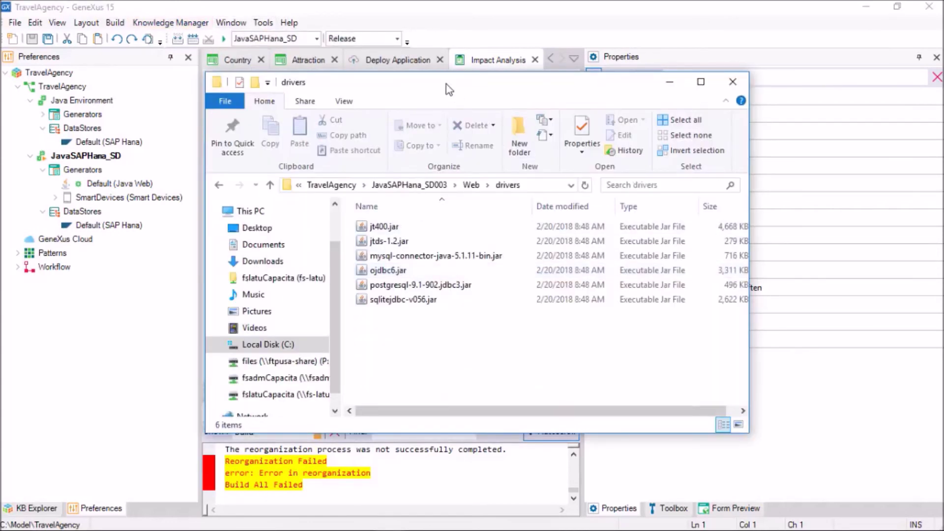
{"action": "left_click_drag", "start_coordinate": [446, 84], "coordinate": [306, 39]}
Copy ngdbc.jar from the SDK lib folder into the drivers folder
{"action": "key", "text": "alt+Tab"}
{"action": "right_click", "coordinate": [519, 295]}
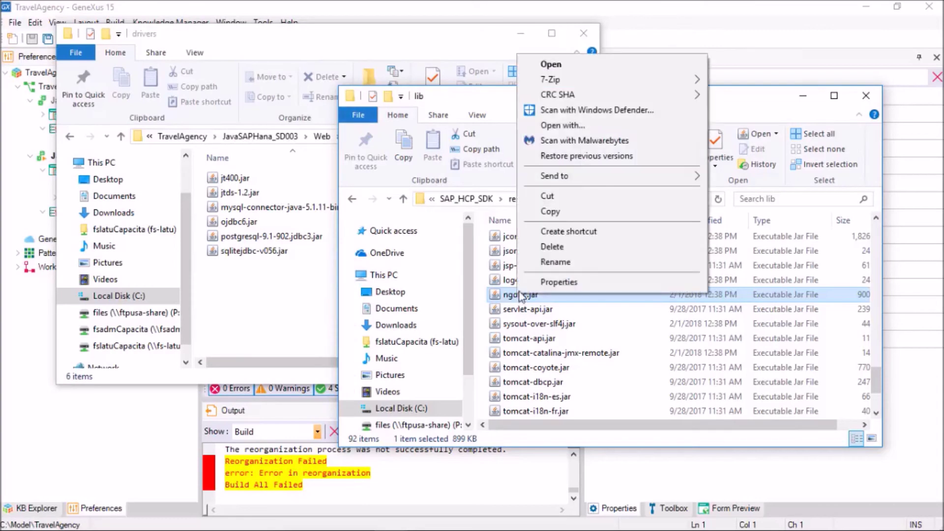
{"action": "left_click", "coordinate": [548, 210]}
{"action": "right_click", "coordinate": [261, 294]}
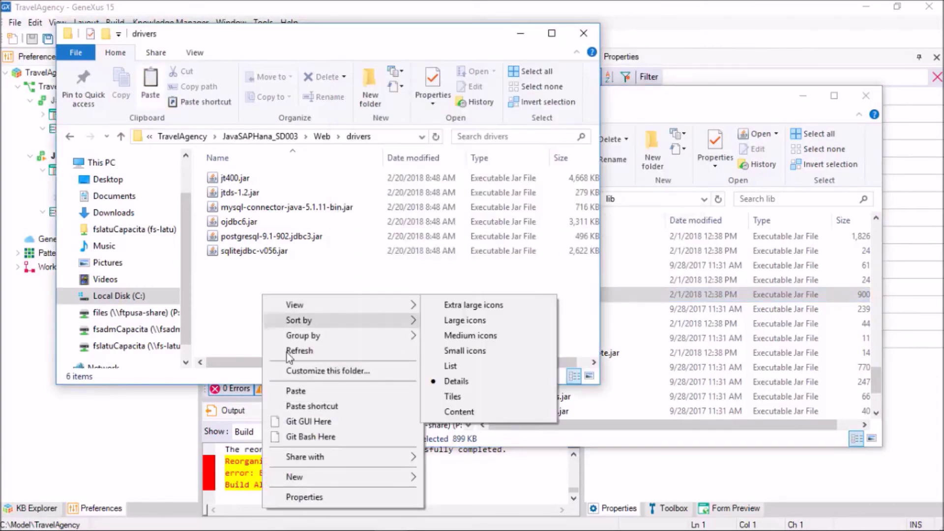
{"action": "left_click", "coordinate": [296, 391]}
{"action": "left_click", "coordinate": [303, 472]}
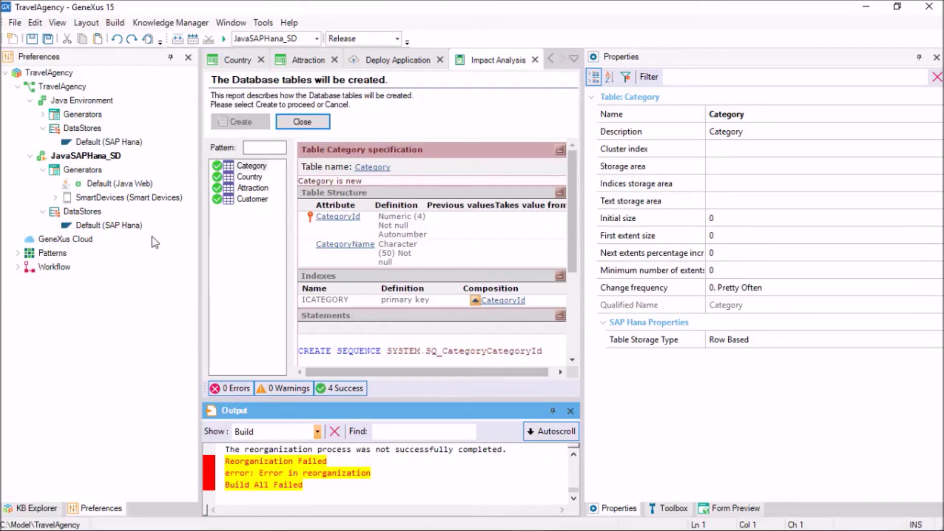
Rebuild and create the tables, then set Use datasource for web True with java:comp/env/jdbc/DefaultDB
{"action": "key", "text": "F5"}
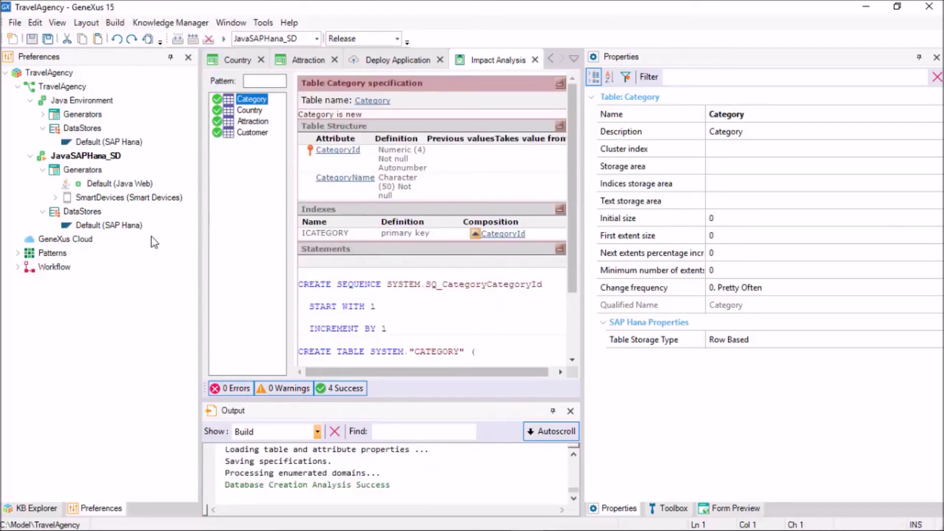
{"action": "left_click", "coordinate": [244, 123]}
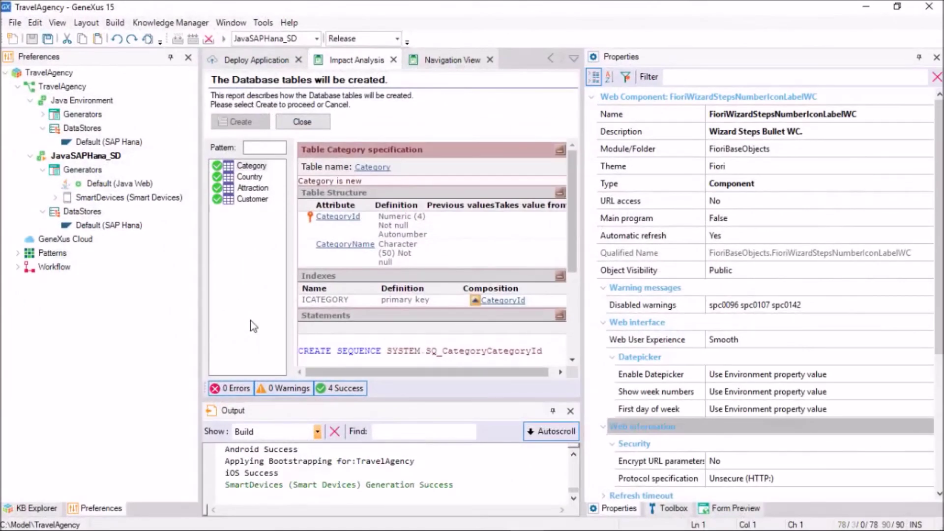
{"action": "left_click", "coordinate": [115, 226]}
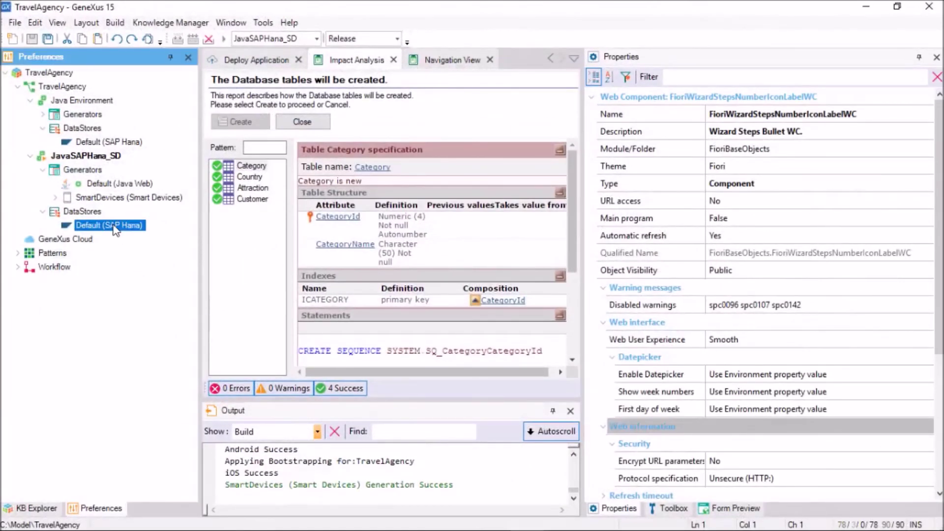
{"action": "left_click", "coordinate": [778, 343]}
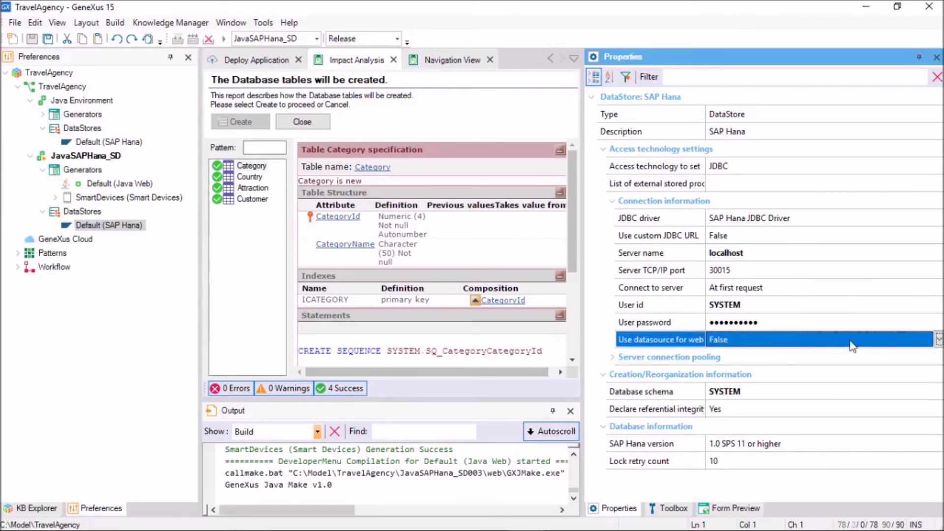
{"action": "left_click", "coordinate": [779, 344]}
{"action": "left_click", "coordinate": [768, 362]}
{"action": "left_click", "coordinate": [764, 364]}
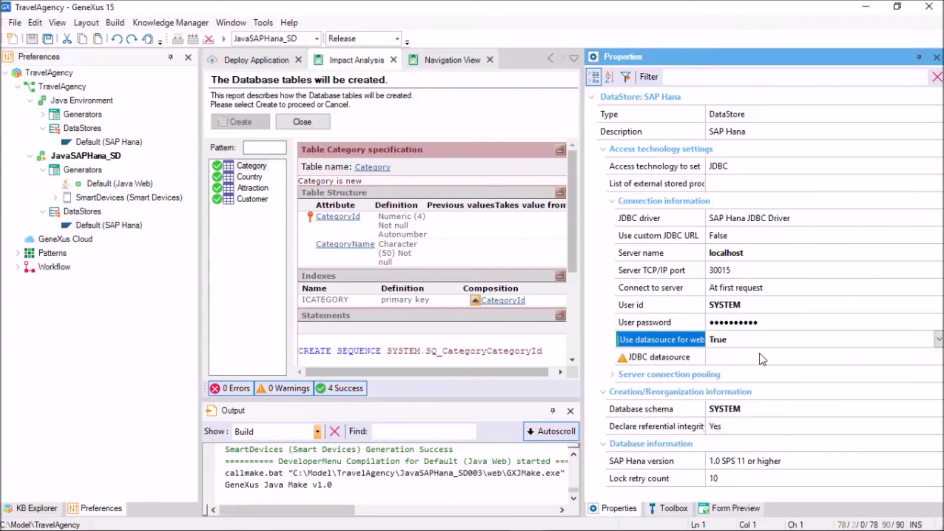
{"action": "type", "text": "java:comp"}
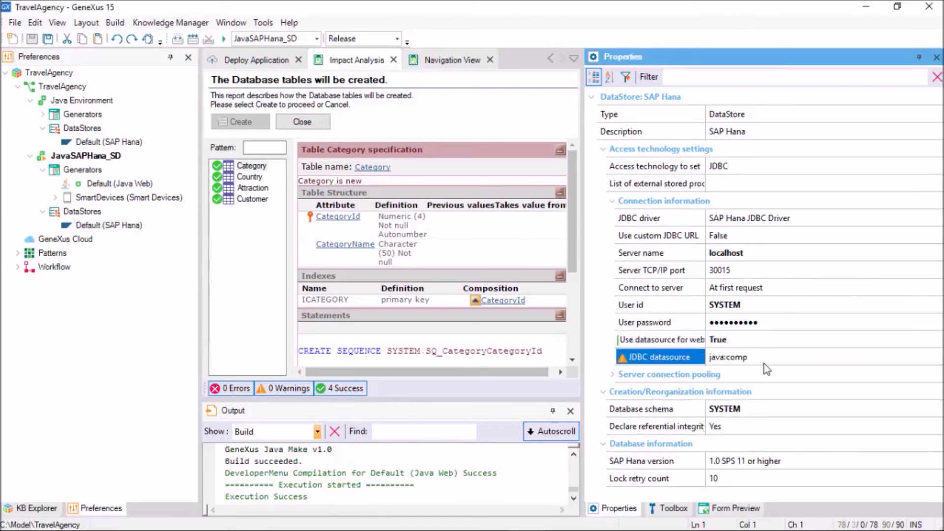
{"action": "type", "text": "/env/jdbc/Default"}
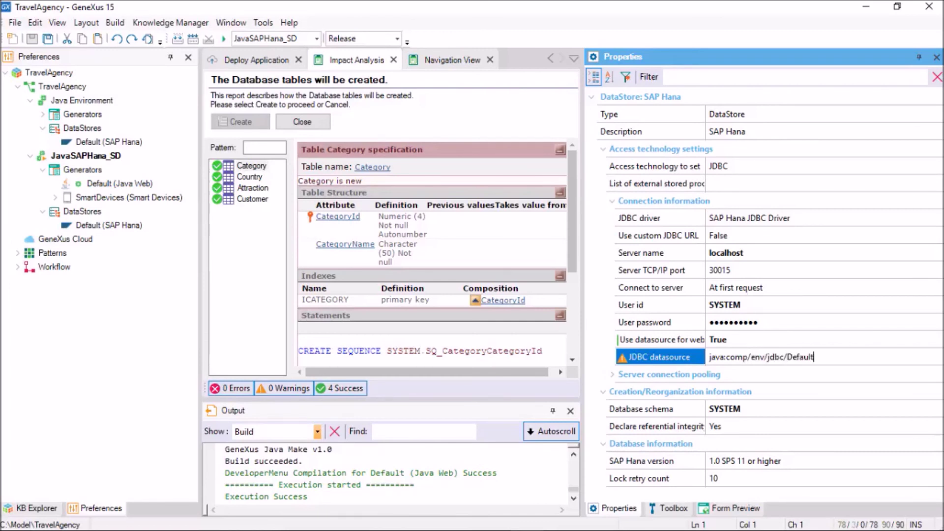
{"action": "type", "text": "DB"}
{"action": "key", "text": "Return"}
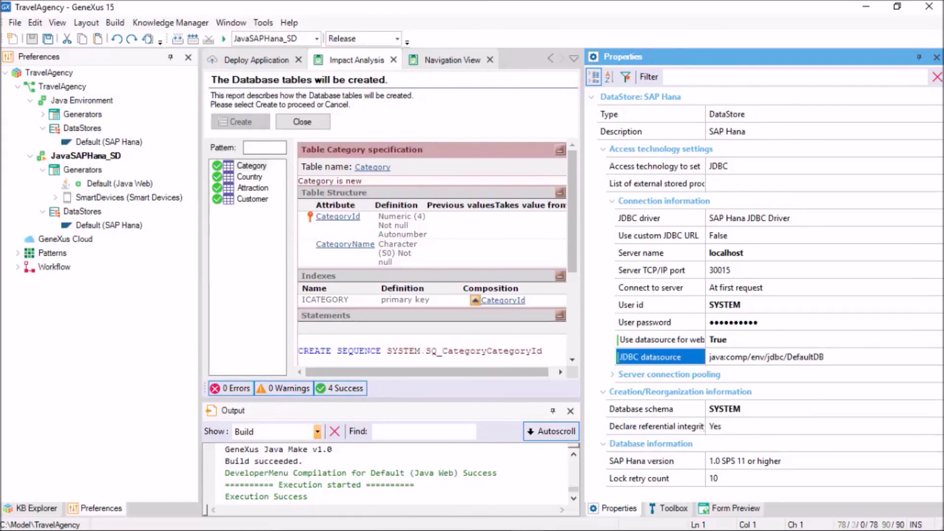